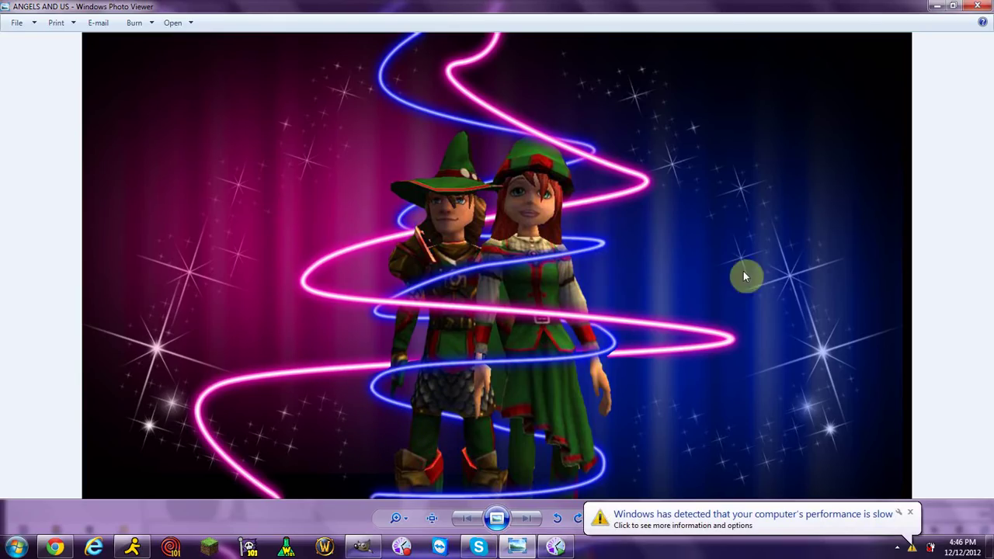
Dismiss the performance warning, switch to GIMP and create a new 1600 × 900 px image.
{"action": "left_click", "coordinate": [912, 513]}
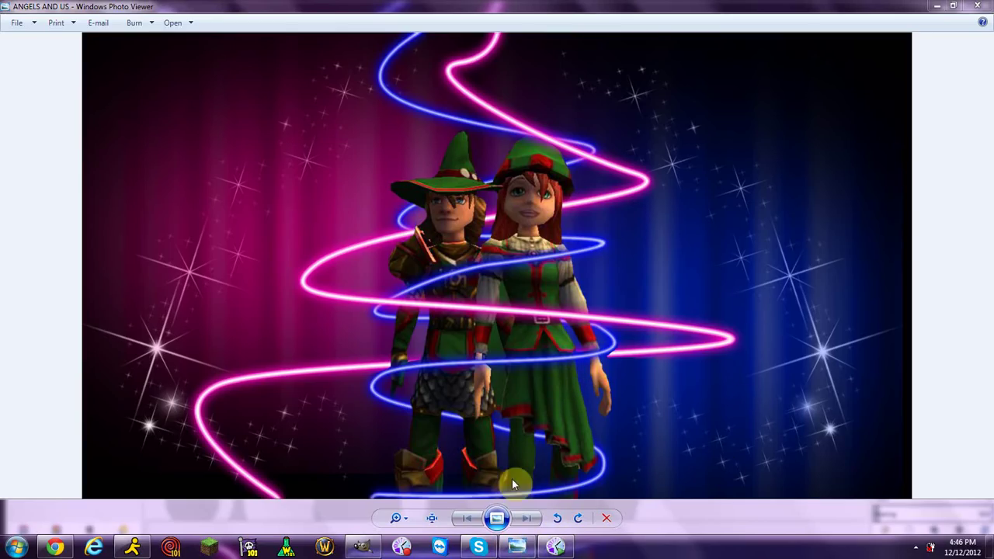
{"action": "left_click", "coordinate": [367, 550]}
{"action": "left_click", "coordinate": [14, 29]}
{"action": "left_click", "coordinate": [31, 43]}
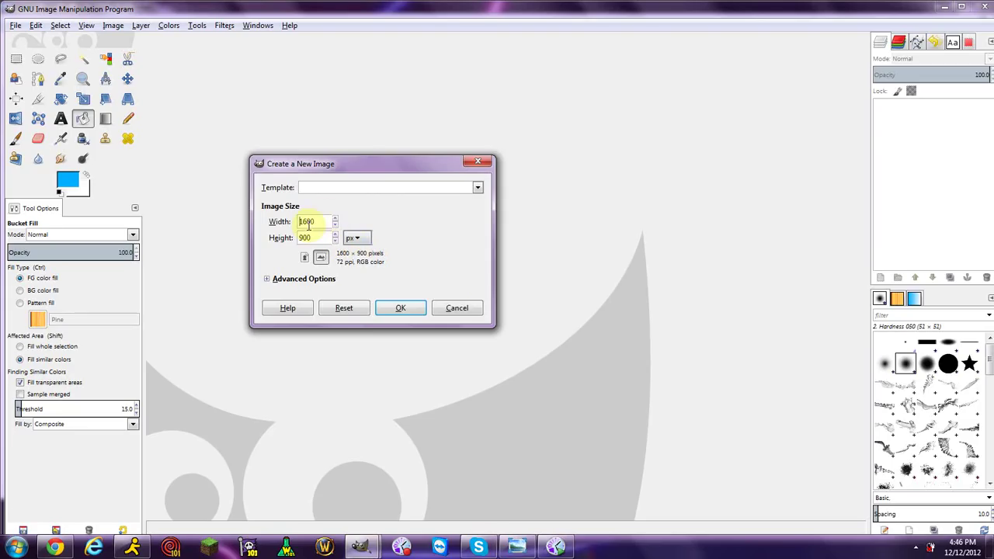
{"action": "left_click", "coordinate": [417, 314]}
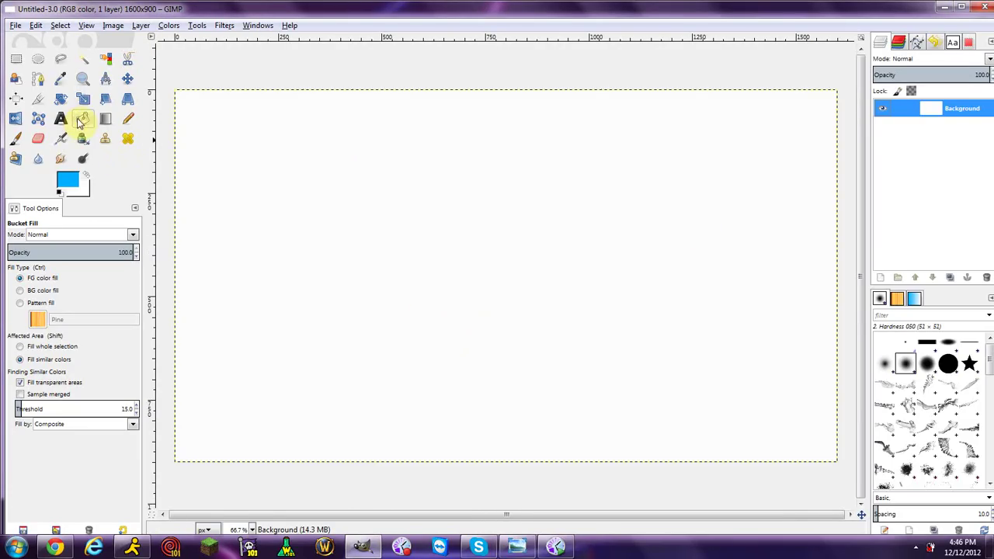
Set the foreground color to black and fill the background layer with it.
{"action": "left_click", "coordinate": [67, 181]}
{"action": "left_click_drag", "start_coordinate": [225, 193], "coordinate": [200, 255]}
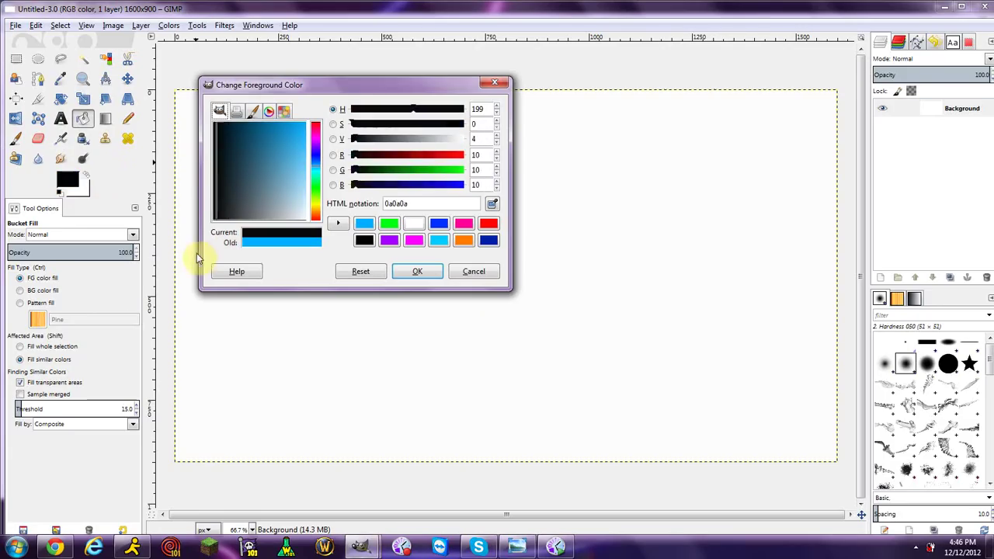
{"action": "left_click", "coordinate": [421, 273]}
{"action": "left_click", "coordinate": [455, 235]}
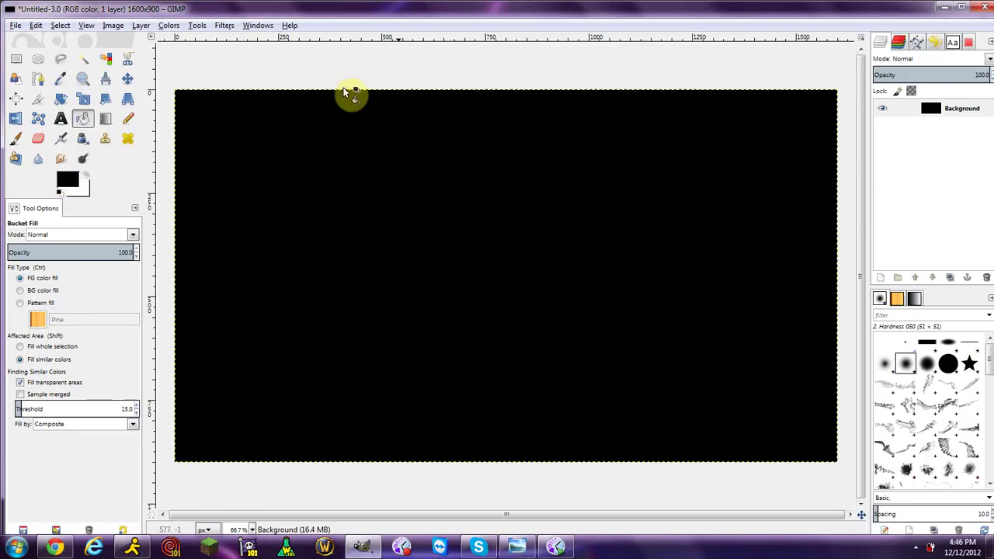
Add a new transparent layer above the background and make it the active layer.
{"action": "left_click", "coordinate": [880, 277]}
{"action": "left_click", "coordinate": [166, 275]}
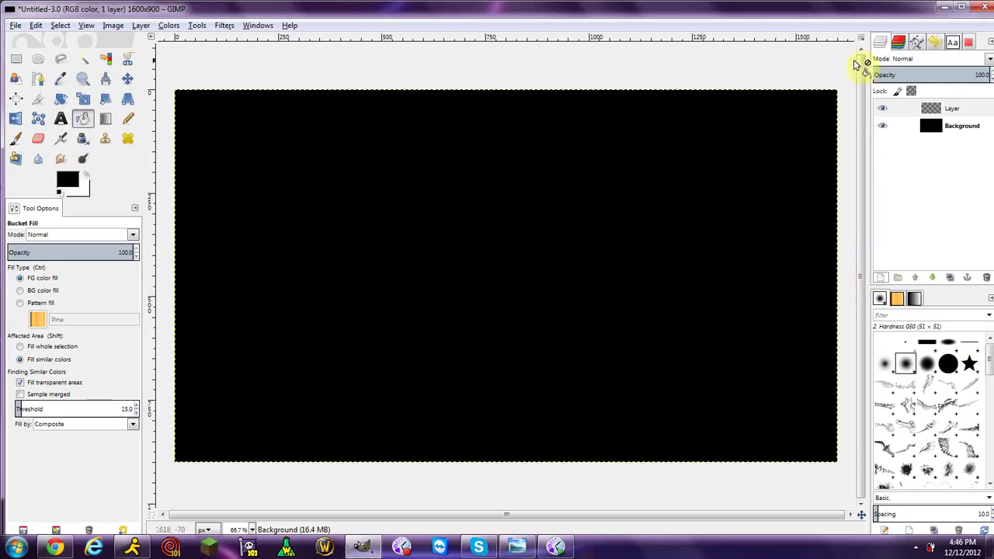
{"action": "left_click", "coordinate": [948, 108]}
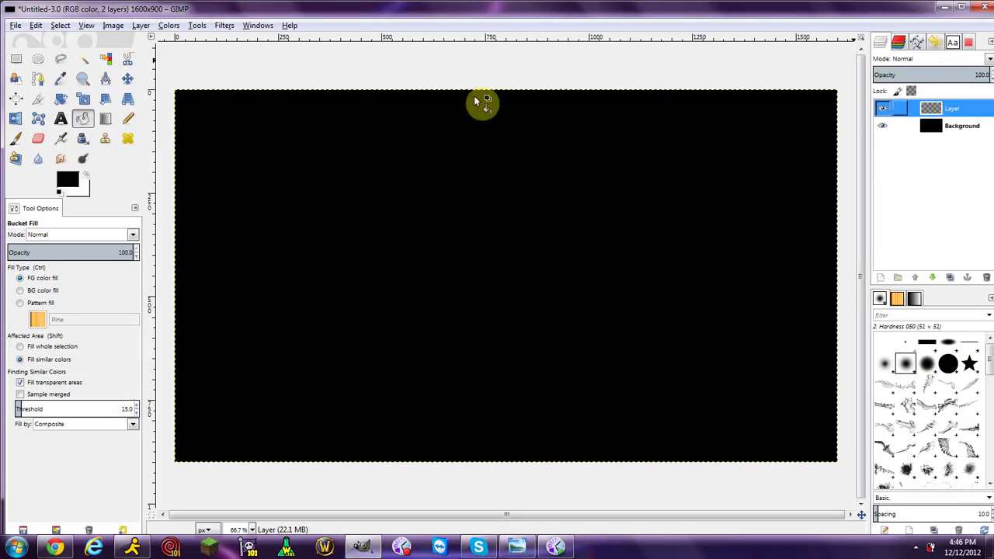
Draw an elliptical selection about 719 × 478 px in the upper-left part of the canvas on the new layer.
{"action": "left_click", "coordinate": [36, 62]}
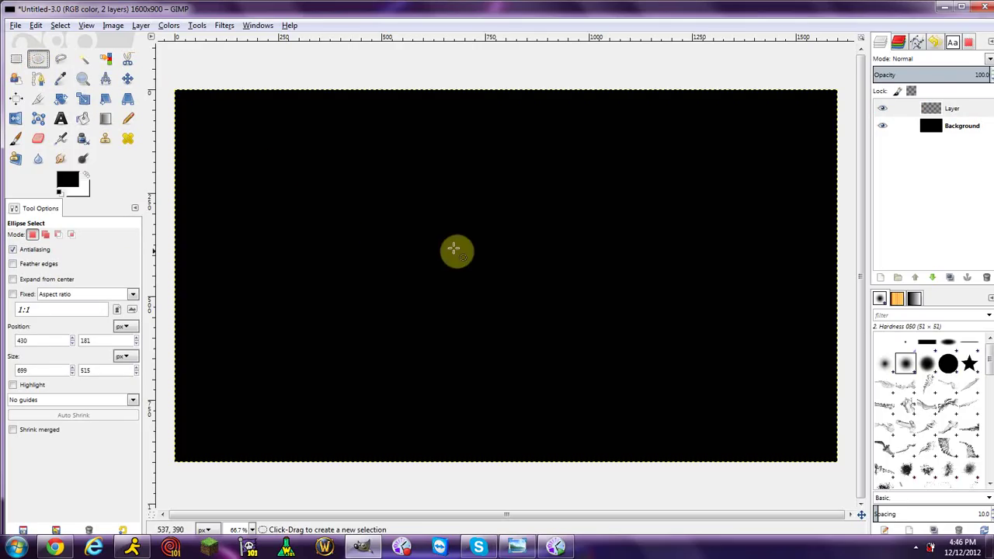
{"action": "left_click_drag", "start_coordinate": [395, 187], "coordinate": [695, 391]}
{"action": "left_click_drag", "start_coordinate": [583, 298], "coordinate": [413, 244]}
{"action": "mouse_move", "coordinate": [359, 216]}
{"action": "left_mouse_down"}
{"action": "mouse_move", "coordinate": [387, 243]}
{"action": "mouse_move", "coordinate": [384, 225]}
{"action": "mouse_move", "coordinate": [370, 222]}
{"action": "left_mouse_up"}
{"action": "left_click", "coordinate": [948, 111]}
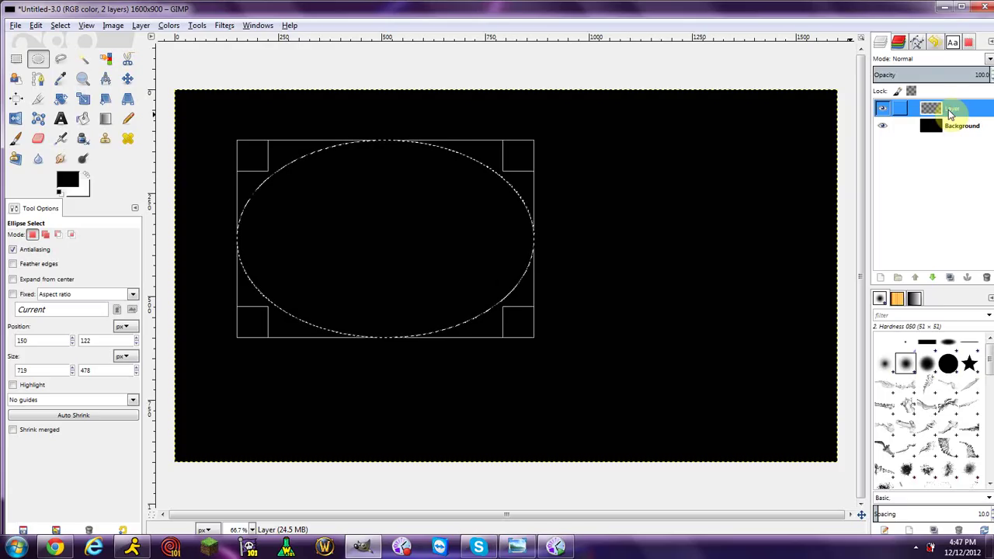
{"action": "left_click_drag", "start_coordinate": [335, 220], "coordinate": [341, 215]}
Set the foreground color to light blue 00aeff and bucket-fill the elliptical selection.
{"action": "left_click", "coordinate": [84, 121]}
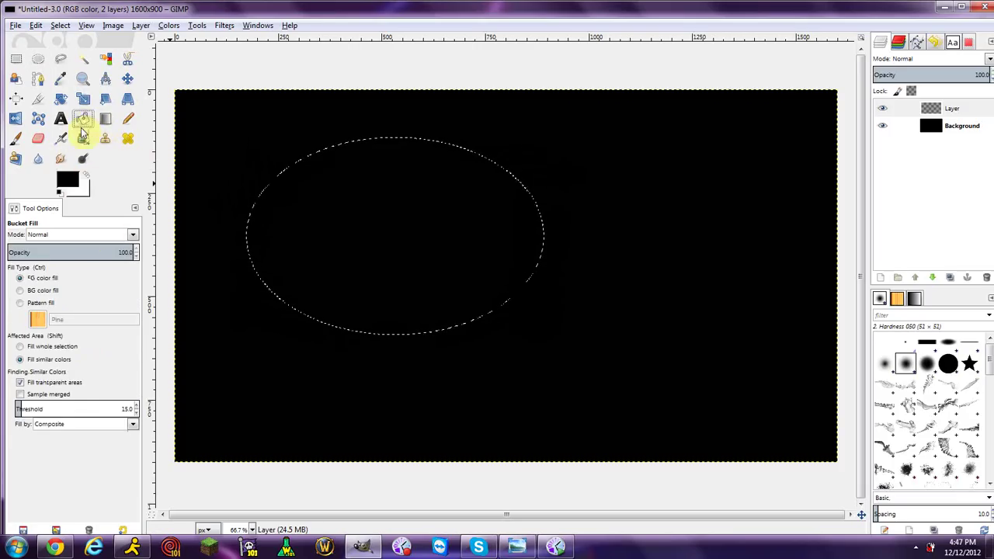
{"action": "left_click", "coordinate": [67, 182]}
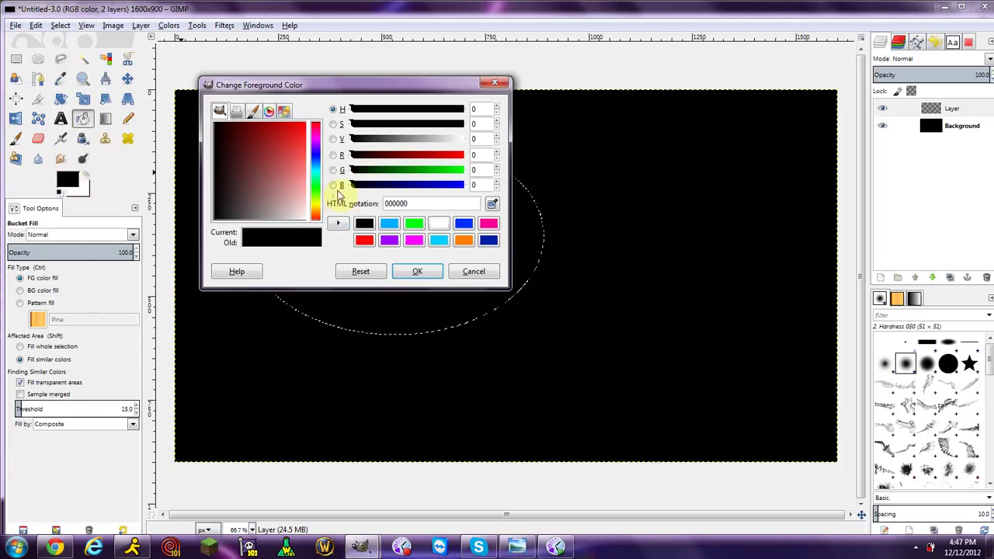
{"action": "left_click", "coordinate": [390, 225]}
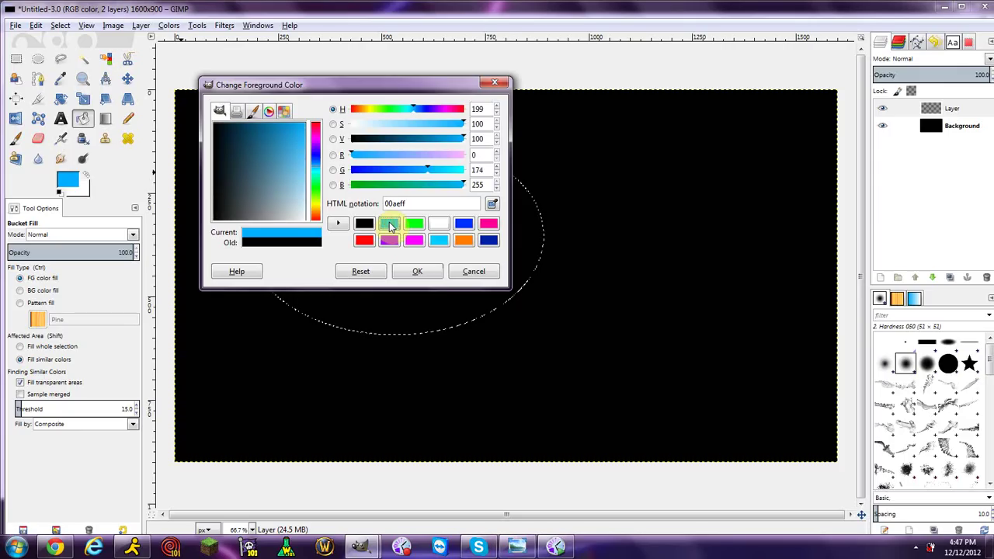
{"action": "left_click", "coordinate": [425, 274]}
{"action": "left_click", "coordinate": [361, 232]}
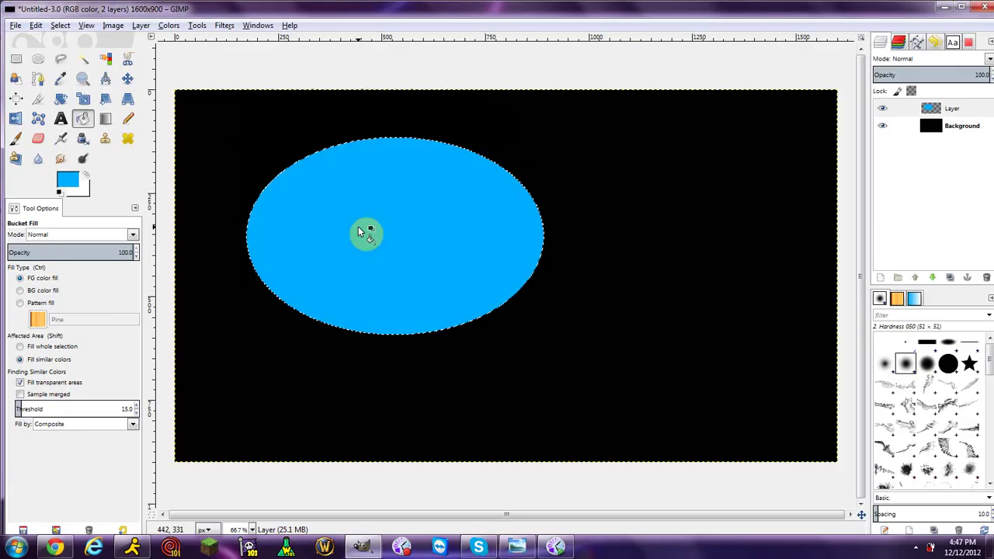
Clear the selection and move the blue ellipse toward the center of the canvas.
{"action": "left_click", "coordinate": [60, 26]}
{"action": "left_click", "coordinate": [82, 53]}
{"action": "left_click", "coordinate": [962, 112]}
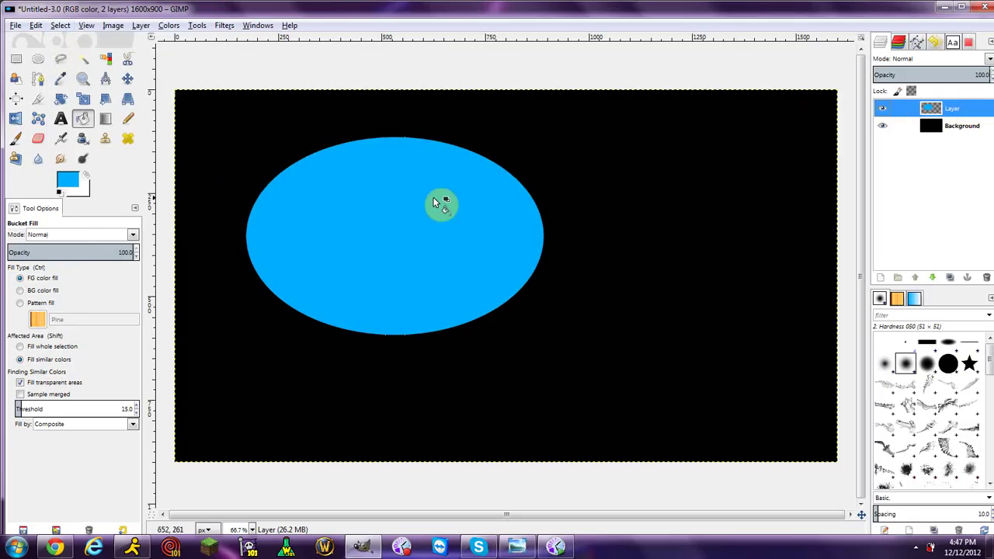
{"action": "left_click", "coordinate": [127, 78]}
{"action": "left_click_drag", "start_coordinate": [383, 205], "coordinate": [467, 237]}
Apply a Gaussian blur with a 300 px radius to the blue ellipse and shift it slightly upward.
{"action": "left_click", "coordinate": [226, 26]}
{"action": "mouse_move", "coordinate": [254, 103]}
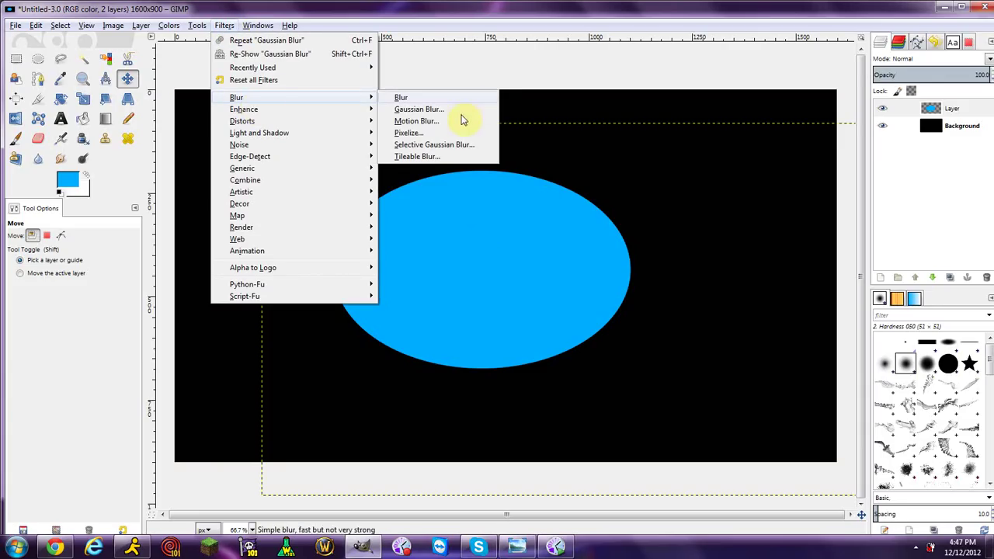
{"action": "left_click", "coordinate": [457, 105]}
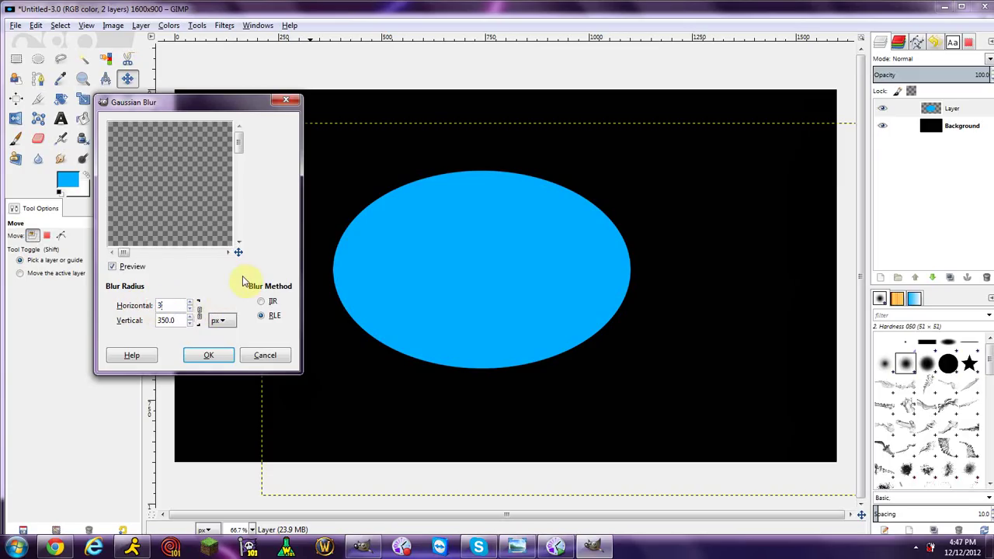
{"action": "left_click", "coordinate": [204, 355]}
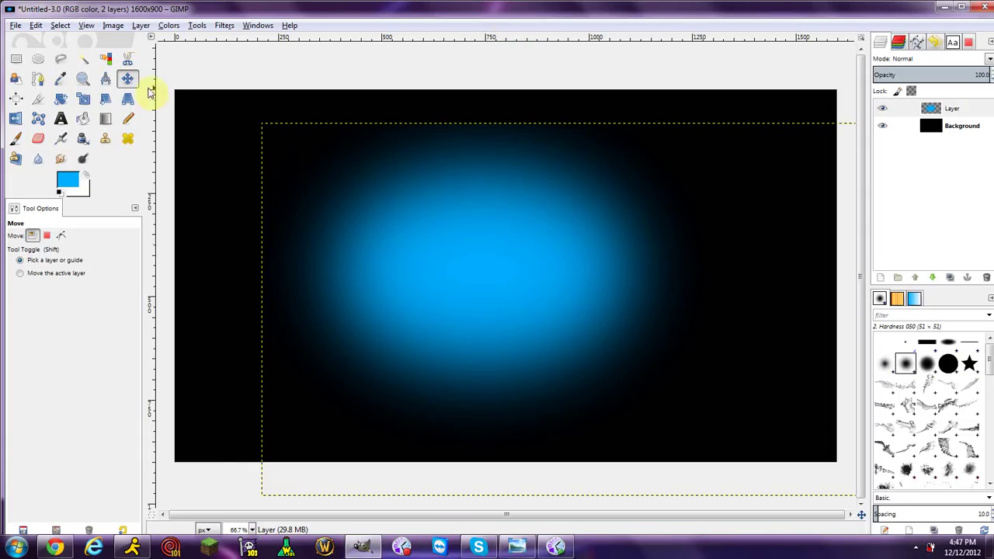
{"action": "left_click_drag", "start_coordinate": [492, 296], "coordinate": [474, 266]}
{"action": "left_click", "coordinate": [334, 196]}
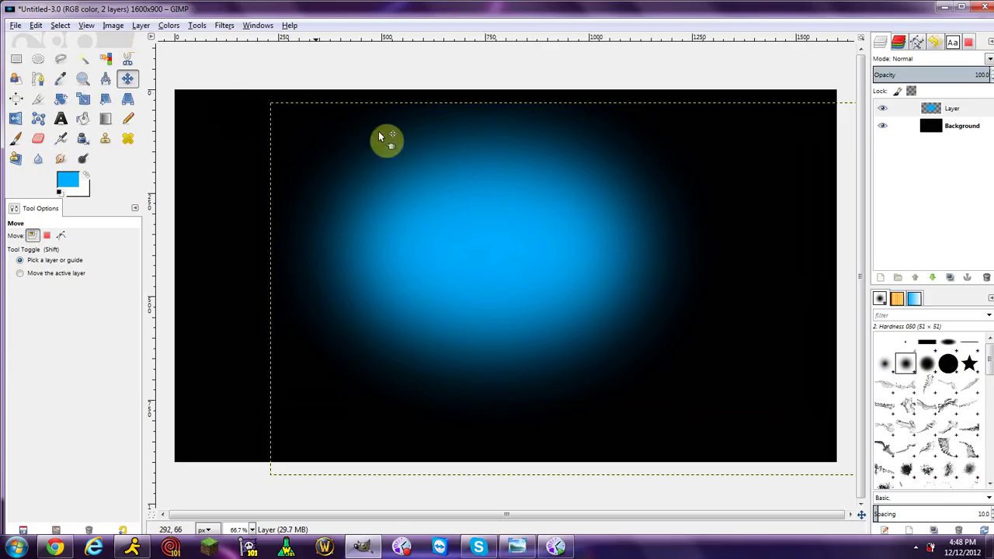
Hide the blue ellipse's layer and add another transparent layer above it.
{"action": "left_click", "coordinate": [886, 114]}
{"action": "left_click", "coordinate": [963, 120]}
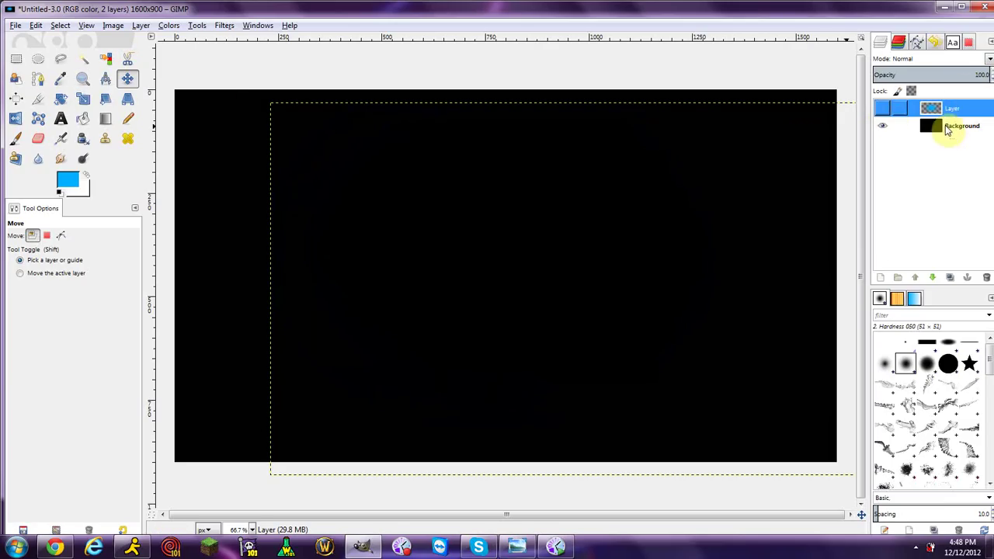
{"action": "left_click", "coordinate": [882, 279]}
{"action": "left_click", "coordinate": [206, 306]}
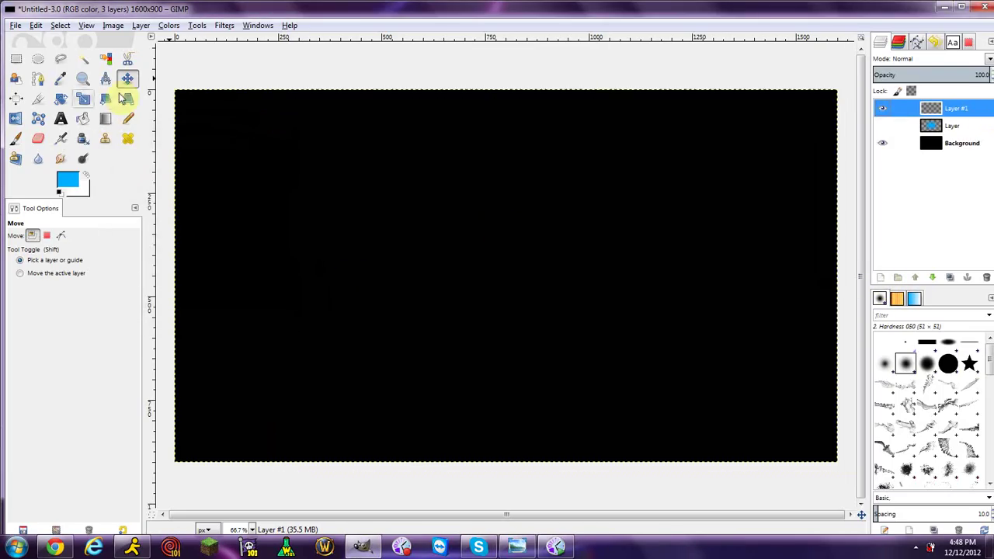
Show the blue ellipse's layer again and move the blurred ellipse into the left half of the canvas.
{"action": "left_click", "coordinate": [39, 59]}
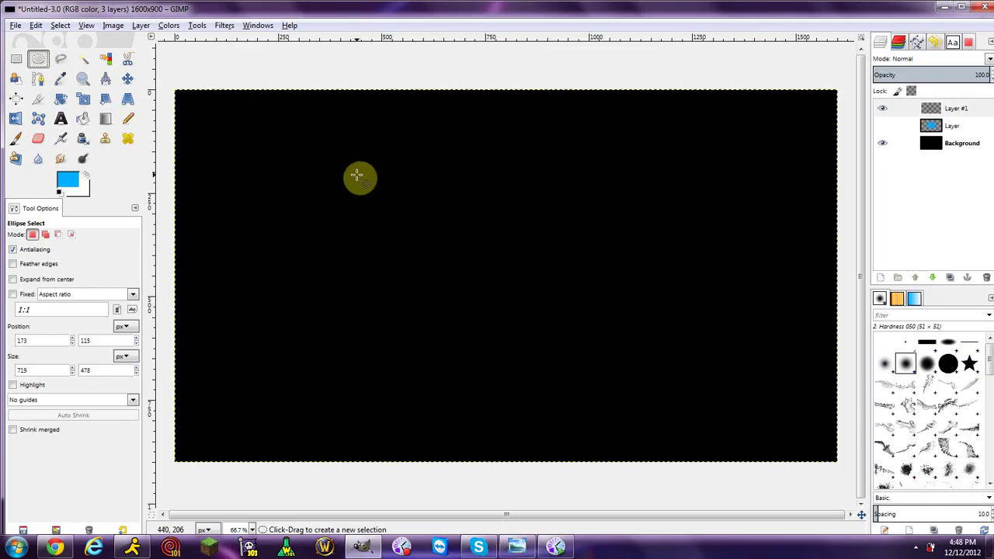
{"action": "left_click", "coordinate": [951, 126]}
{"action": "left_click", "coordinate": [882, 125]}
{"action": "key", "text": "m"}
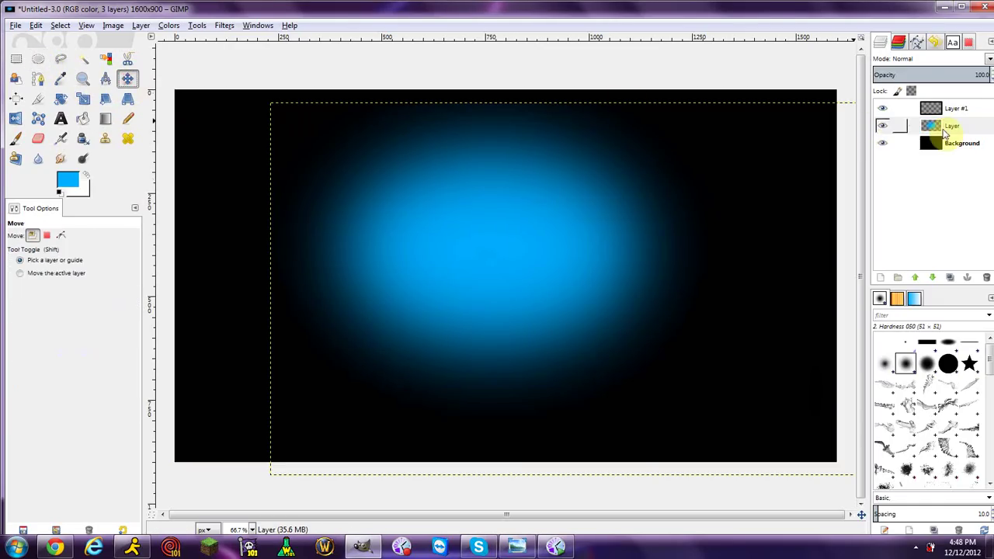
{"action": "left_click_drag", "start_coordinate": [529, 267], "coordinate": [404, 269]}
Hide the blue layer and make an elliptical selection about 728 × 446 px near the canvas center on Layer #1.
{"action": "left_click", "coordinate": [33, 61]}
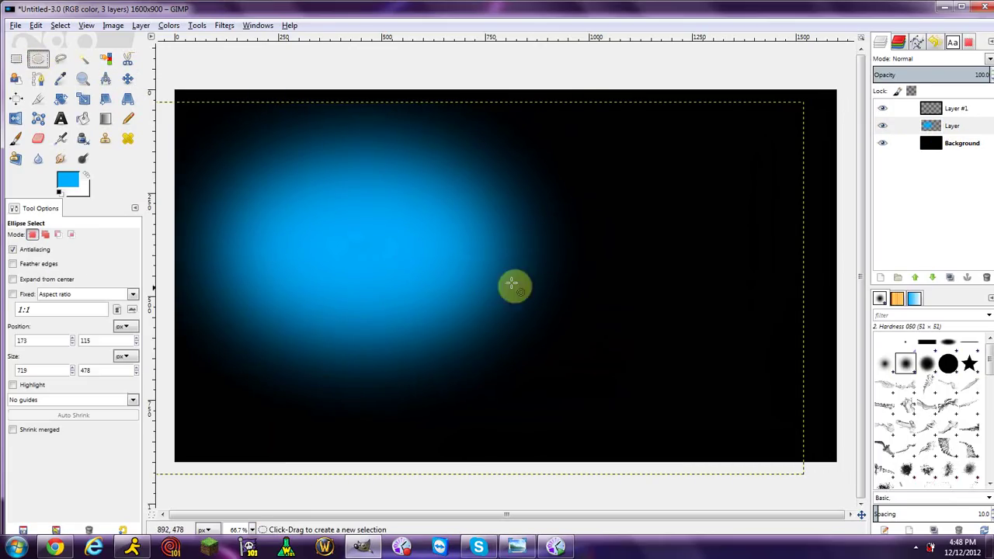
{"action": "left_click_drag", "start_coordinate": [452, 241], "coordinate": [726, 437]}
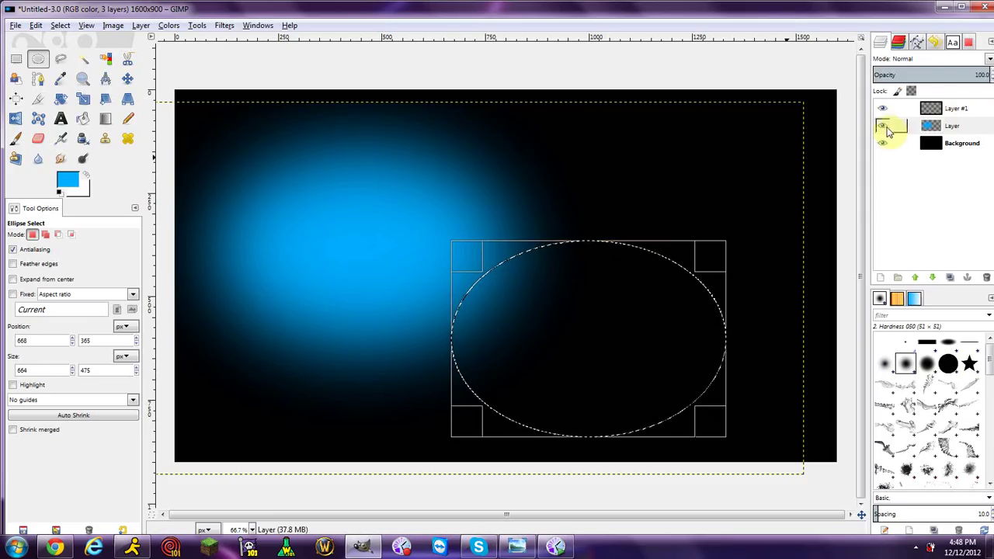
{"action": "left_click", "coordinate": [883, 125]}
{"action": "left_click", "coordinate": [963, 110]}
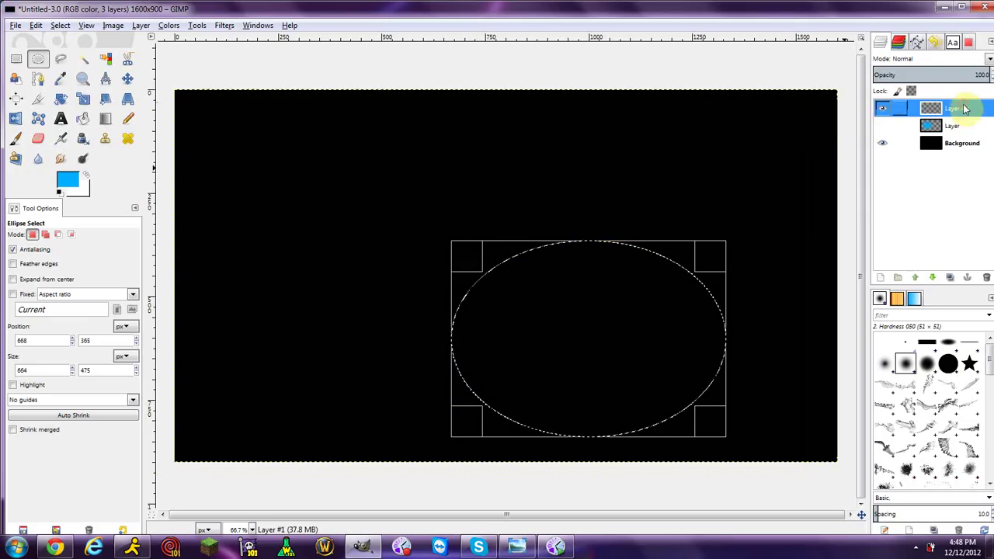
{"action": "left_click_drag", "start_coordinate": [618, 341], "coordinate": [657, 371]}
{"action": "left_click_drag", "start_coordinate": [492, 271], "coordinate": [471, 261]}
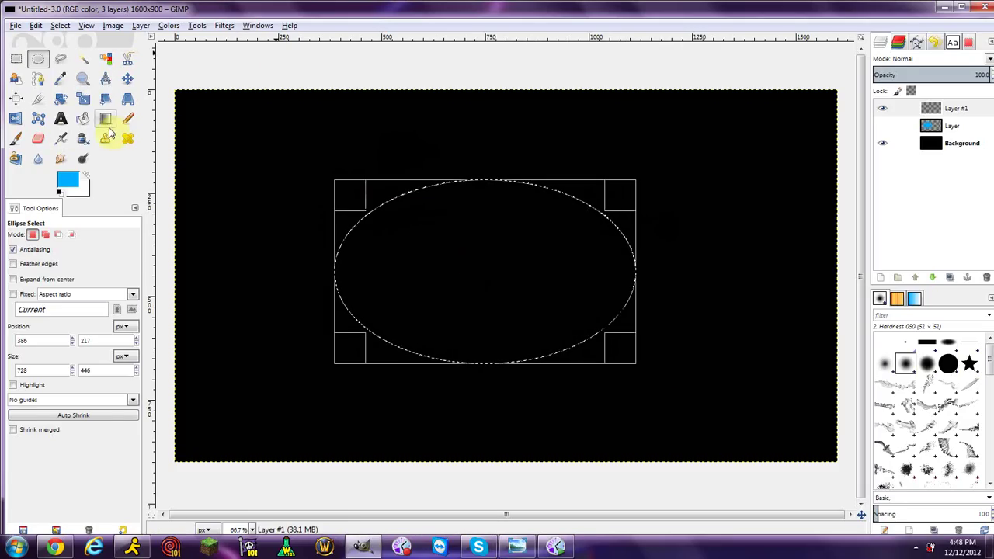
Set the foreground color to bright green and bucket-fill the elliptical selection on Layer #1.
{"action": "left_click", "coordinate": [83, 118]}
{"action": "left_click", "coordinate": [77, 182]}
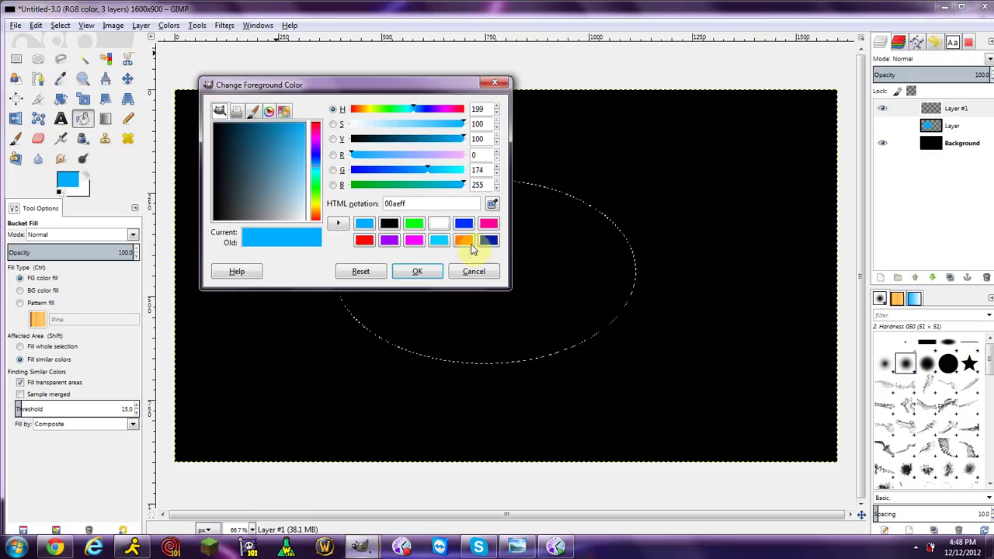
{"action": "left_click", "coordinate": [416, 223]}
{"action": "left_click", "coordinate": [422, 270]}
{"action": "left_click", "coordinate": [460, 261]}
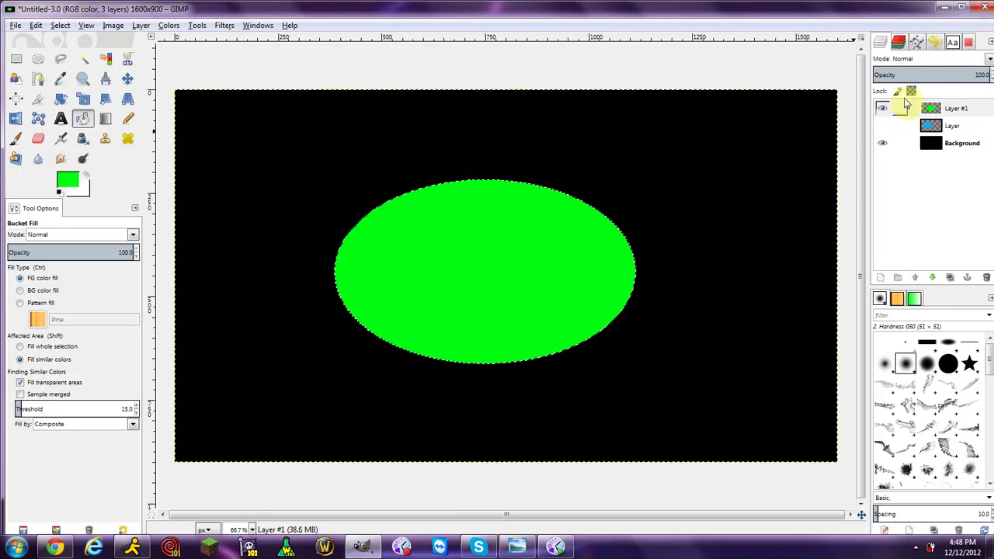
Clear the selection and apply a Gaussian blur with a 300 px radius to the green ellipse.
{"action": "left_click", "coordinate": [61, 25]}
{"action": "left_click", "coordinate": [67, 52]}
{"action": "left_click", "coordinate": [224, 25]}
{"action": "mouse_move", "coordinate": [280, 101]}
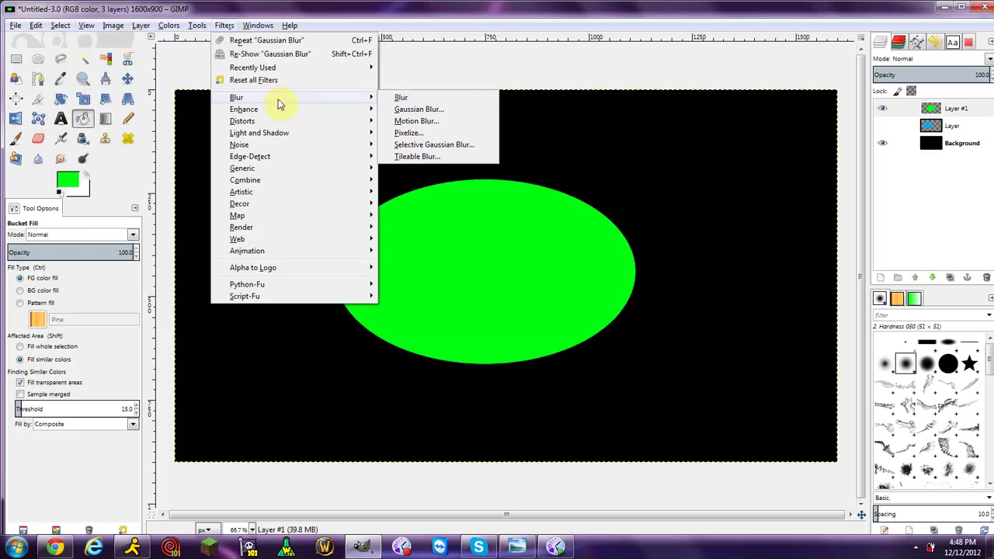
{"action": "left_click", "coordinate": [404, 111]}
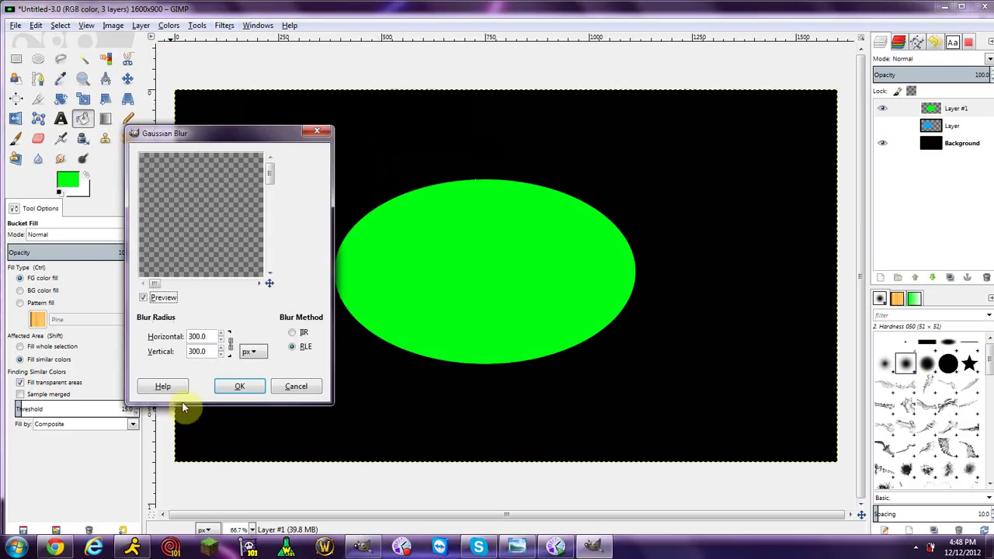
{"action": "left_click", "coordinate": [247, 384]}
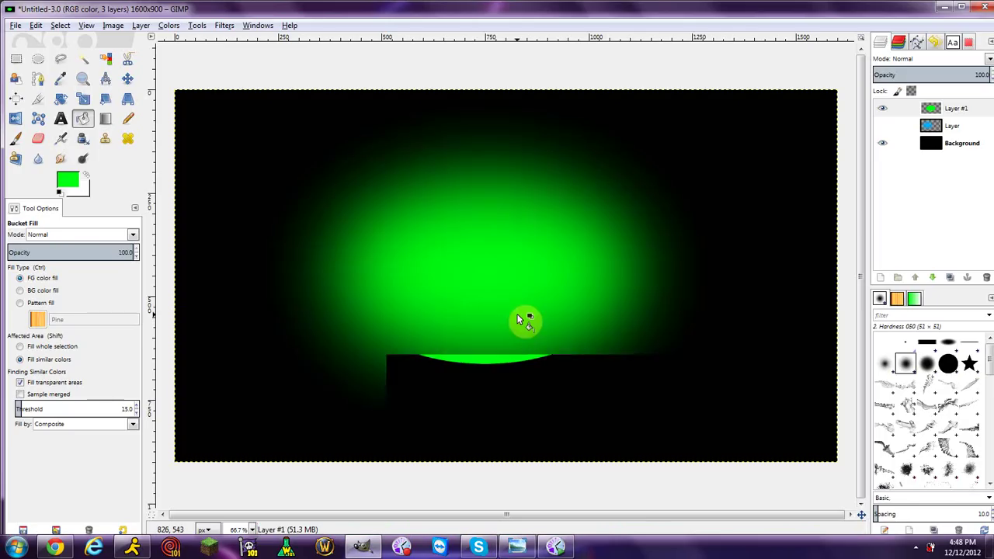
Undo the green ellipse's Gaussian blur and reapply the filter with the same settings.
{"action": "left_click", "coordinate": [223, 25]}
{"action": "mouse_move", "coordinate": [272, 98]}
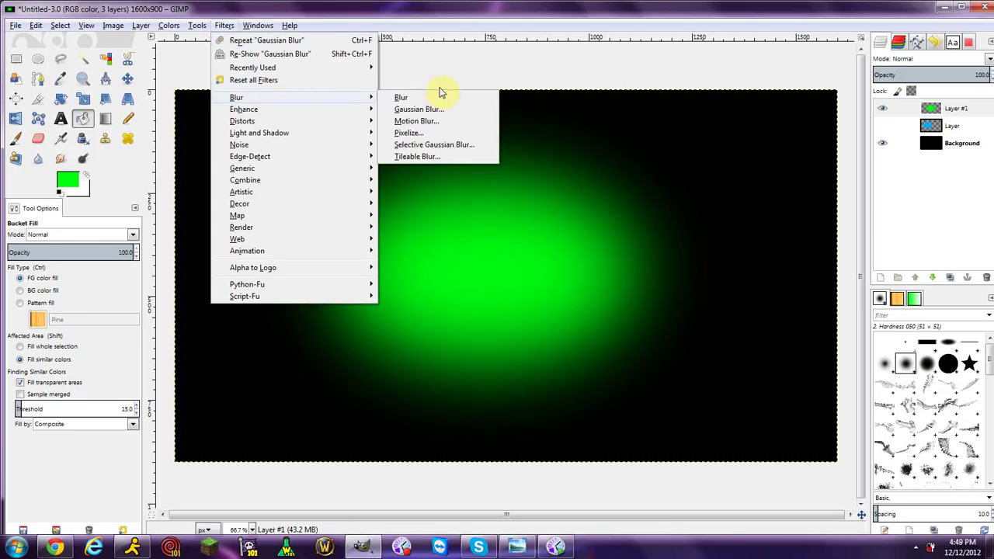
{"action": "left_click", "coordinate": [442, 7]}
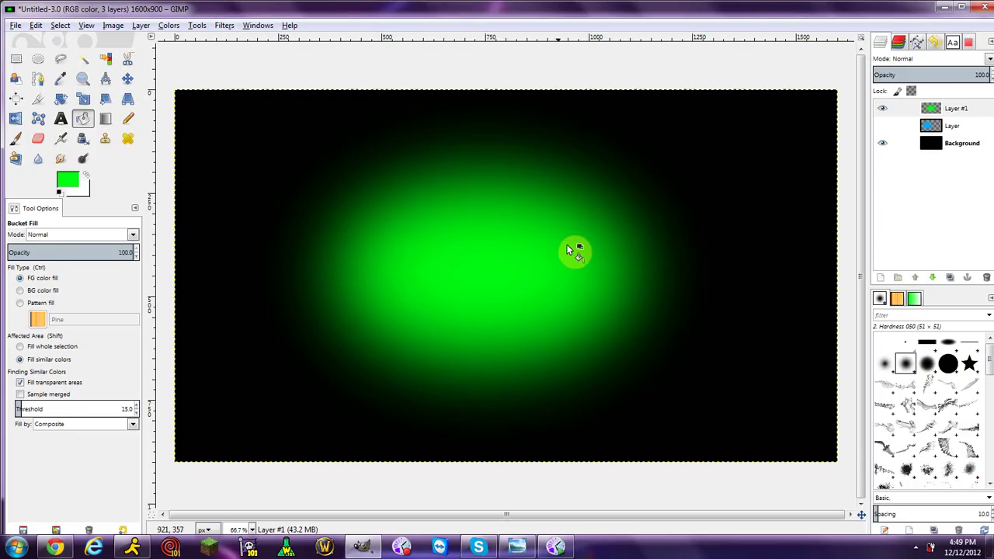
{"action": "key", "text": "ctrl+z"}
{"action": "key", "text": "ctrl+f"}
Show the blue layer, then move the green glow toward the lower right and the blue glow slightly right.
{"action": "left_click", "coordinate": [892, 129]}
{"action": "left_click", "coordinate": [882, 126]}
{"action": "left_click", "coordinate": [127, 79]}
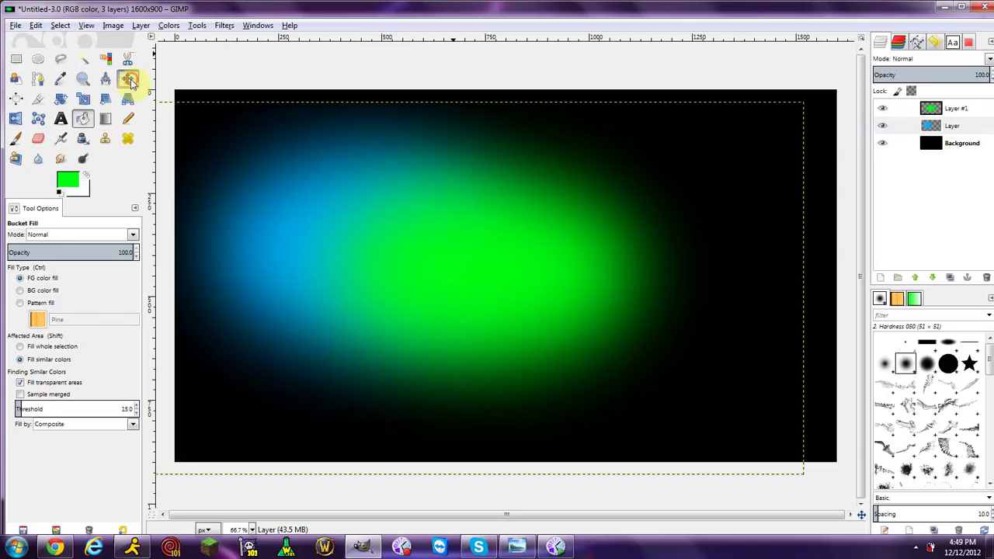
{"action": "left_click_drag", "start_coordinate": [471, 257], "coordinate": [550, 280]}
{"action": "left_click", "coordinate": [381, 252]}
{"action": "left_click_drag", "start_coordinate": [595, 313], "coordinate": [637, 330]}
{"action": "left_click", "coordinate": [389, 235]}
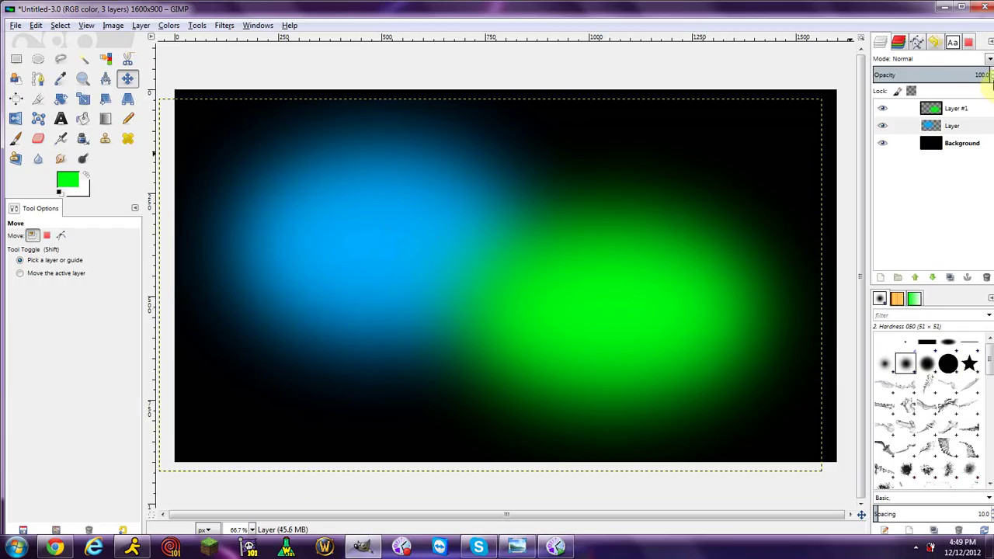
Merge the green glow layer down into the blue glow layer.
{"action": "left_click", "coordinate": [932, 109]}
{"action": "left_click", "coordinate": [950, 113]}
{"action": "right_click", "coordinate": [945, 112]}
{"action": "left_click", "coordinate": [898, 201]}
{"action": "left_click", "coordinate": [882, 110]}
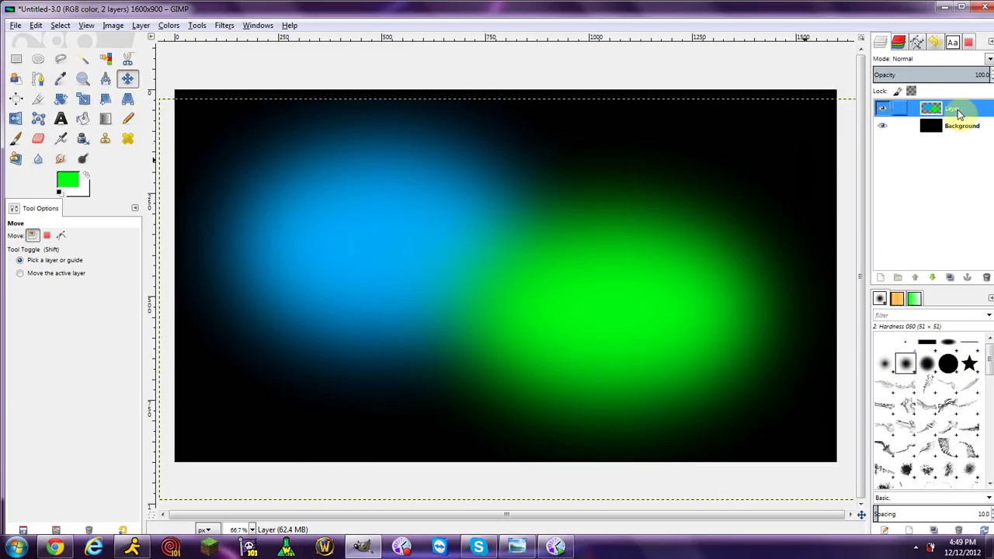
Add a new 1600 × 900 px transparent layer above the merged glows and make it active.
{"action": "left_click", "coordinate": [884, 279]}
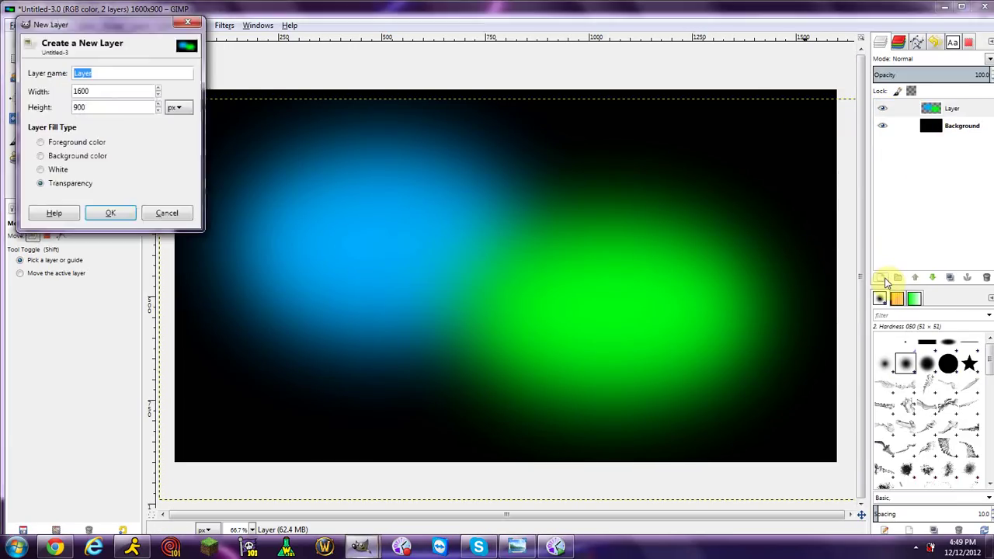
{"action": "left_click", "coordinate": [112, 214]}
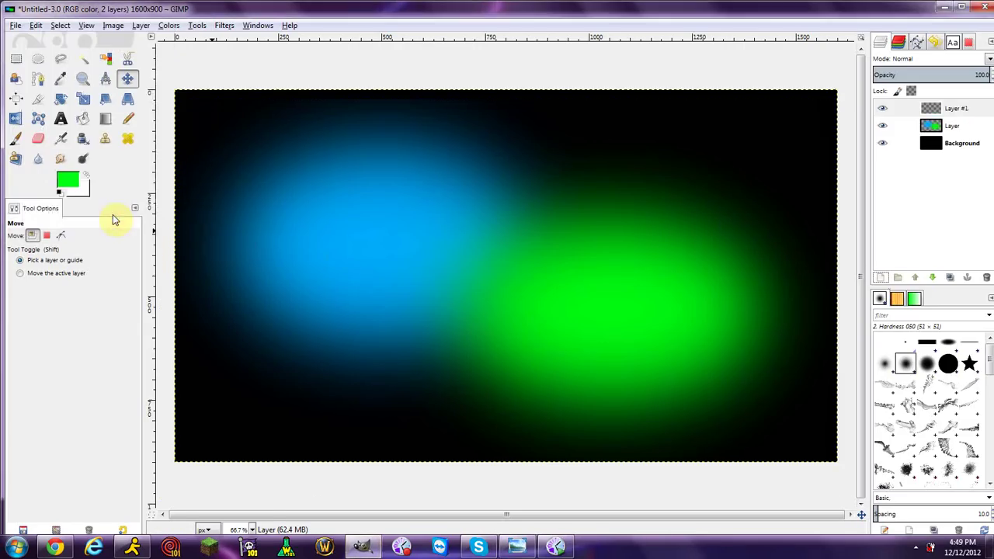
{"action": "left_click", "coordinate": [963, 108]}
{"action": "double_click", "coordinate": [967, 110]}
{"action": "left_click", "coordinate": [393, 76]}
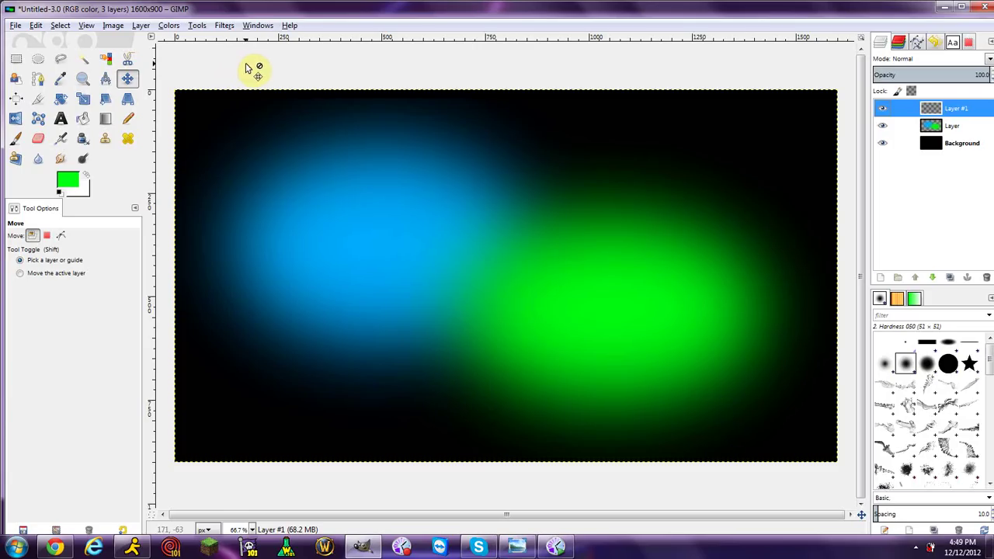
Try to render Difference Clouds on the empty Layer #1 with an X size of 16.0 and a Y size of 0.1.
{"action": "left_click", "coordinate": [223, 26]}
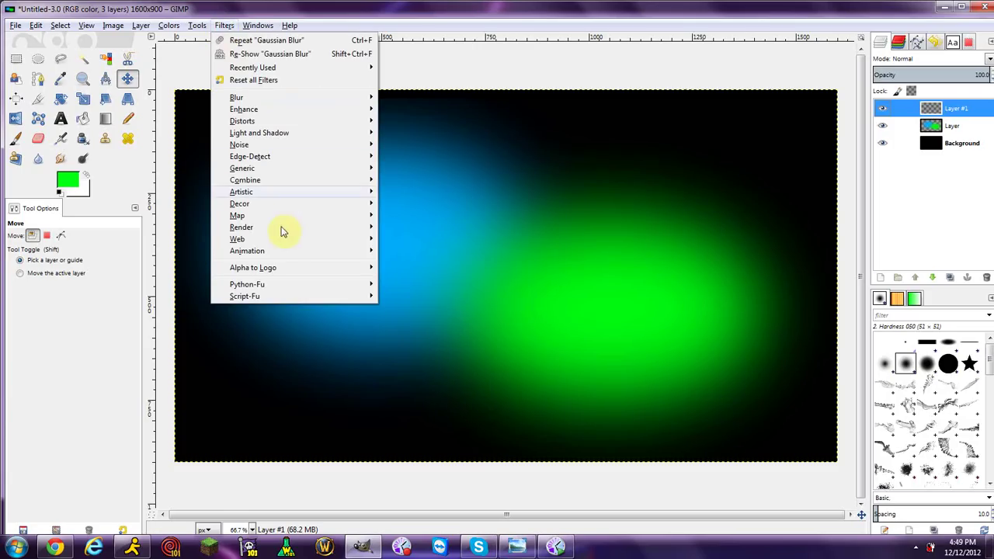
{"action": "mouse_move", "coordinate": [265, 228]}
{"action": "mouse_move", "coordinate": [407, 231]}
{"action": "left_click", "coordinate": [507, 224]}
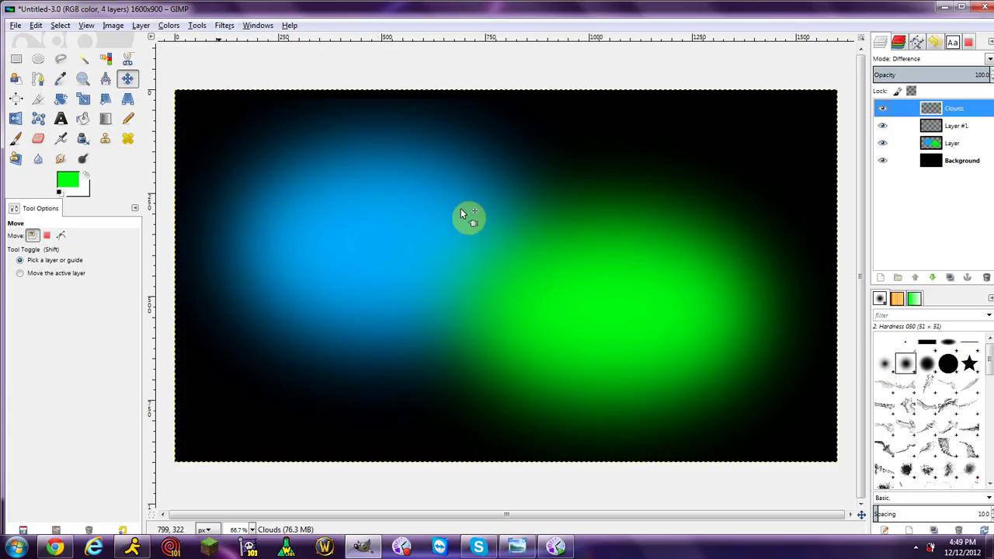
{"action": "left_click_drag", "start_coordinate": [146, 11], "coordinate": [211, 31]}
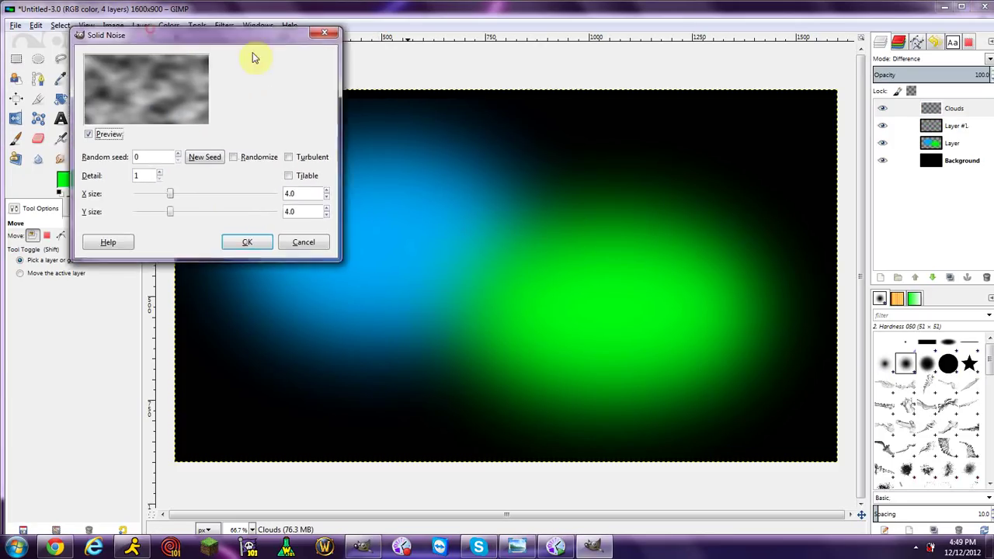
{"action": "left_click_drag", "start_coordinate": [311, 241], "coordinate": [450, 240]}
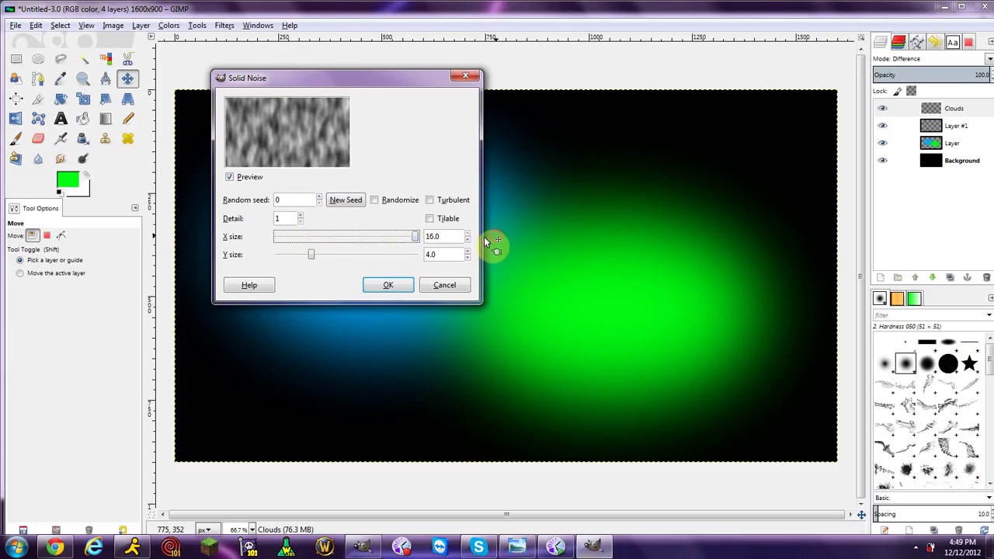
{"action": "left_click_drag", "start_coordinate": [310, 255], "coordinate": [247, 257]}
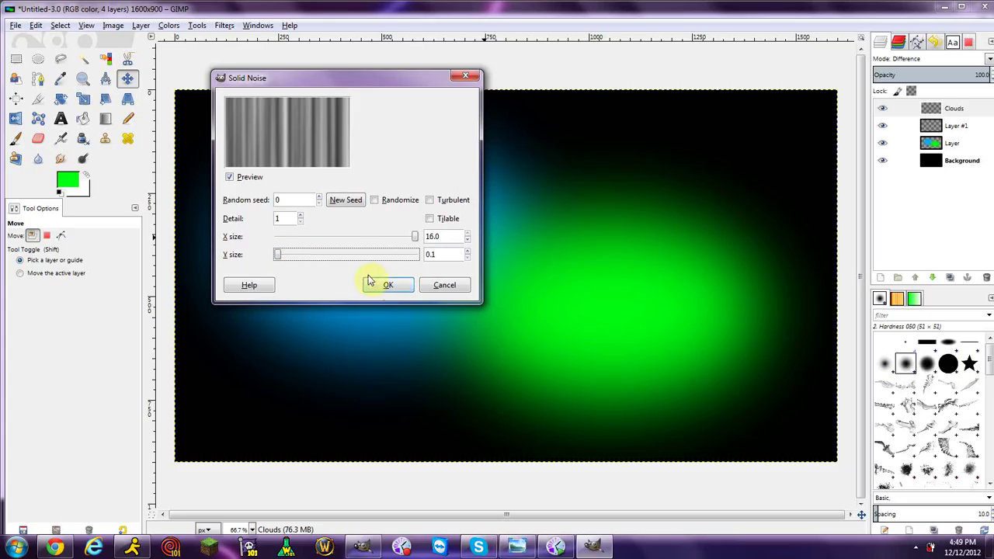
{"action": "left_click", "coordinate": [386, 284]}
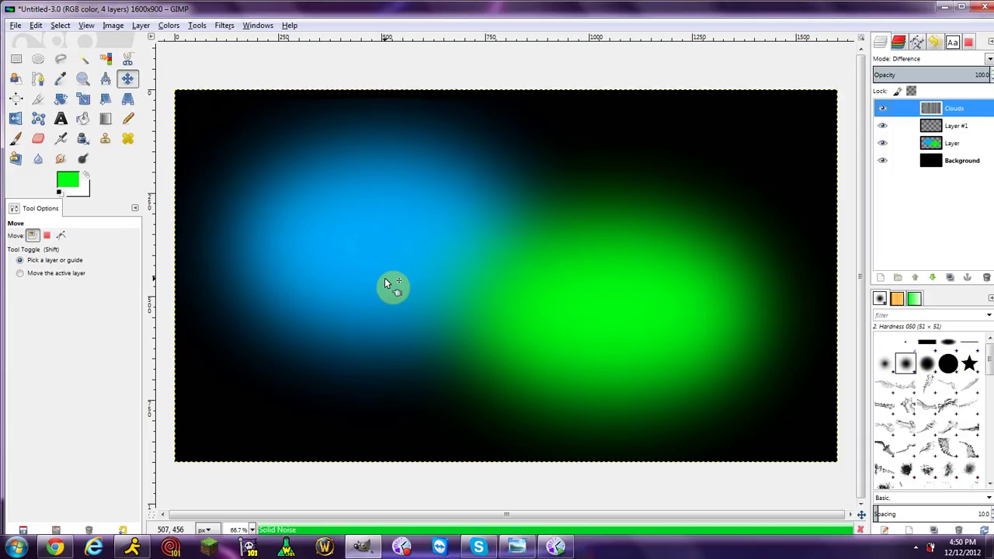
{"action": "left_click", "coordinate": [938, 112]}
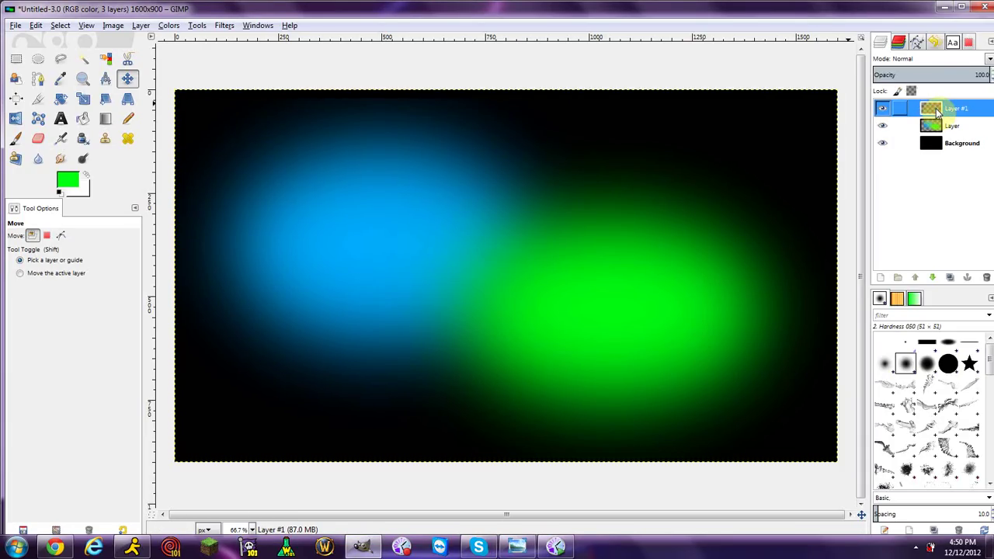
Create a separate new image of 1600 × 900 px.
{"action": "left_click", "coordinate": [17, 26]}
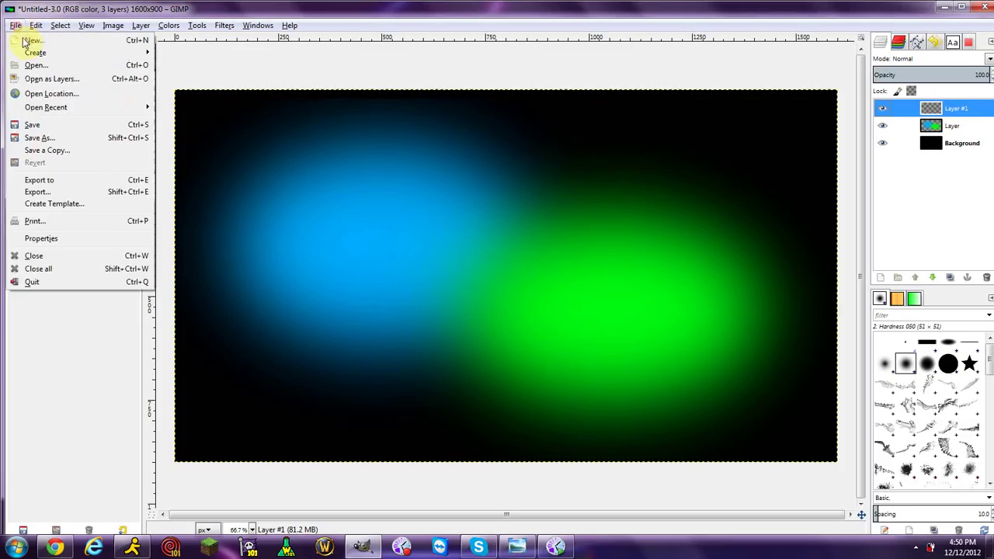
{"action": "left_click", "coordinate": [28, 39]}
{"action": "left_click", "coordinate": [404, 309]}
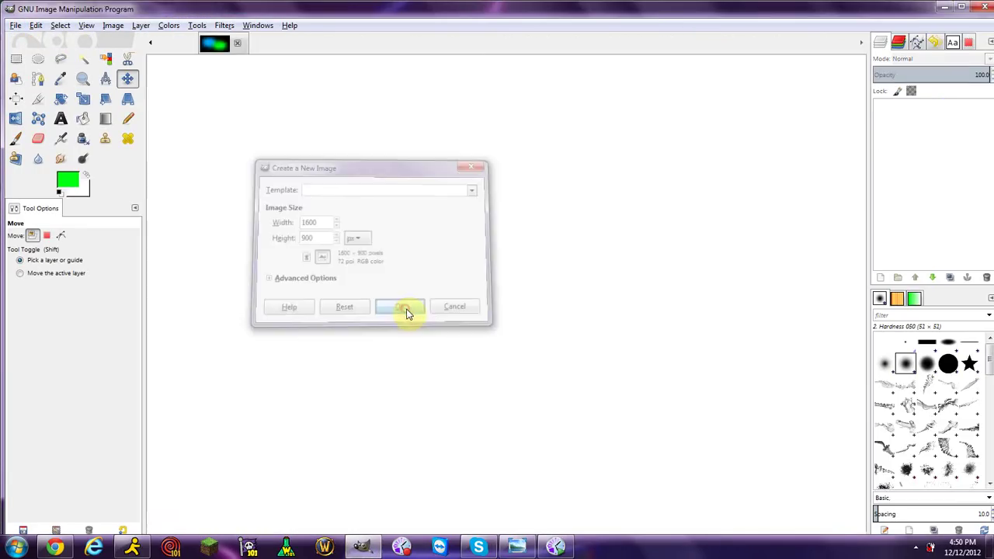
Render Difference Clouds on the new image's white background, reusing the last Solid Noise settings.
{"action": "left_click", "coordinate": [224, 25]}
{"action": "mouse_move", "coordinate": [271, 222]}
{"action": "mouse_move", "coordinate": [435, 228]}
{"action": "left_click", "coordinate": [509, 229]}
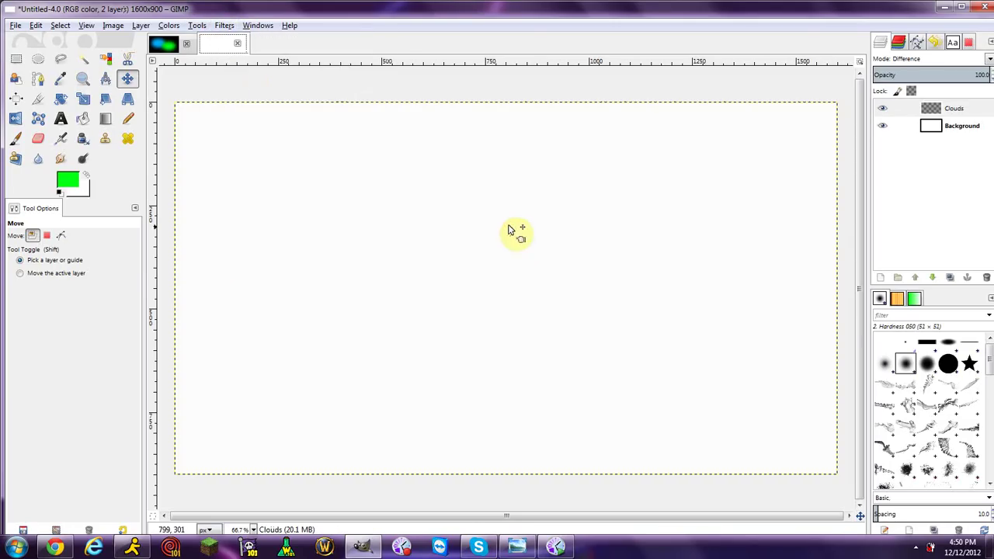
{"action": "left_click", "coordinate": [222, 264]}
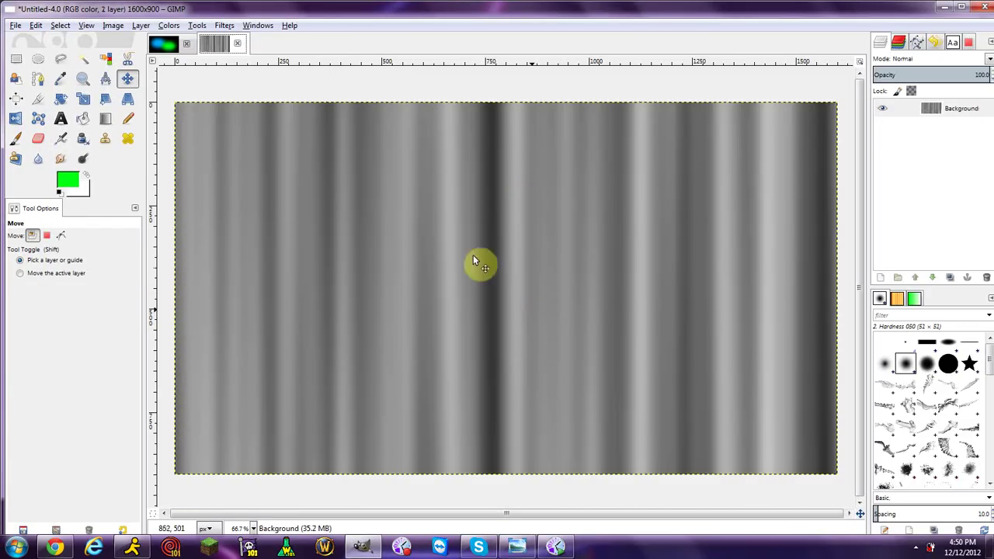
Copy the gray striped image and close it without saving.
{"action": "left_click", "coordinate": [35, 25]}
{"action": "left_click", "coordinate": [61, 99]}
{"action": "key", "text": "ctrl+w"}
{"action": "left_click", "coordinate": [510, 336]}
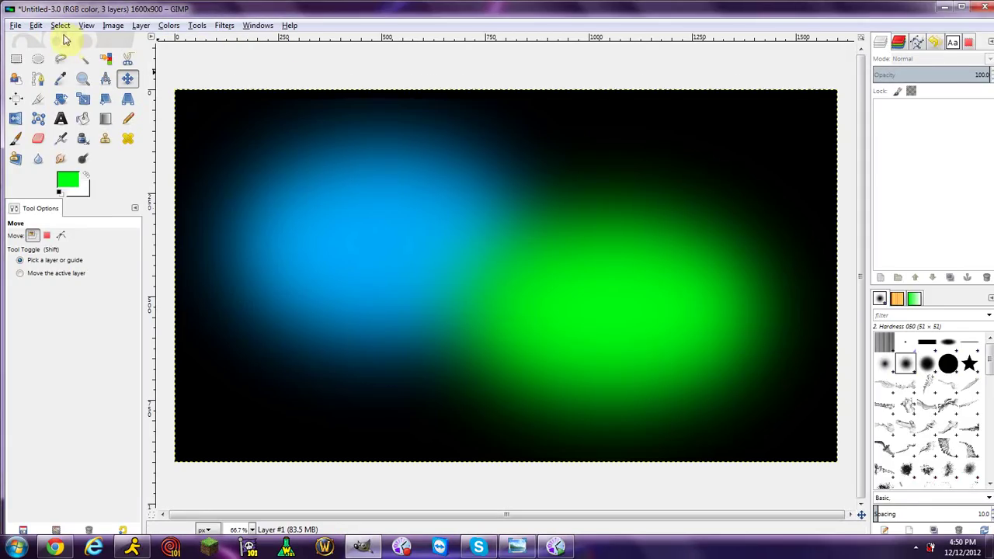
Paste the copied stripes into the glow image as a new layer and delete the empty Layer #1.
{"action": "left_click", "coordinate": [37, 25]}
{"action": "mouse_move", "coordinate": [116, 26]}
{"action": "mouse_move", "coordinate": [36, 26]}
{"action": "mouse_move", "coordinate": [102, 163]}
{"action": "left_click", "coordinate": [251, 179]}
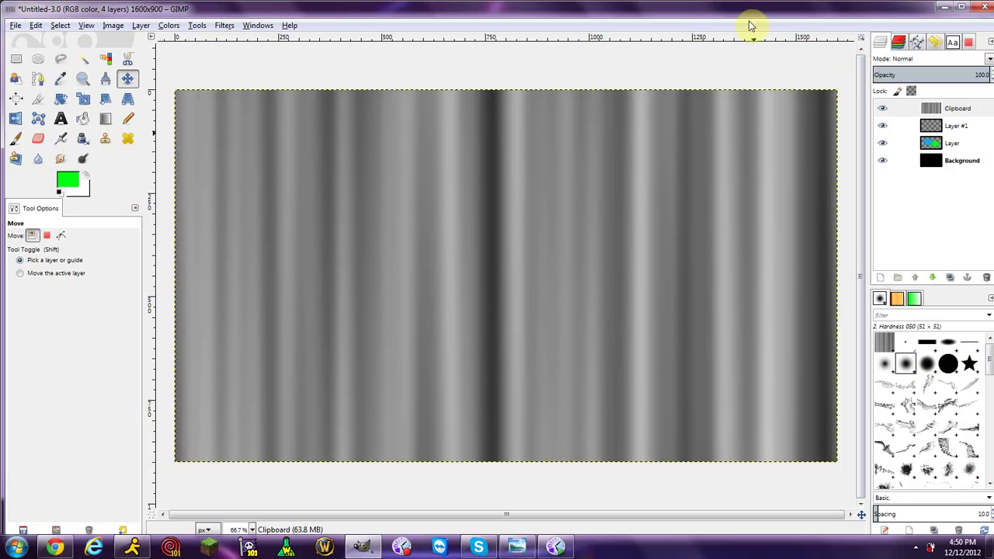
{"action": "left_click", "coordinate": [956, 125]}
{"action": "left_click", "coordinate": [987, 277]}
Toggle the visibility of the pasted stripe layer to compare it with the glows underneath.
{"action": "left_click", "coordinate": [886, 109]}
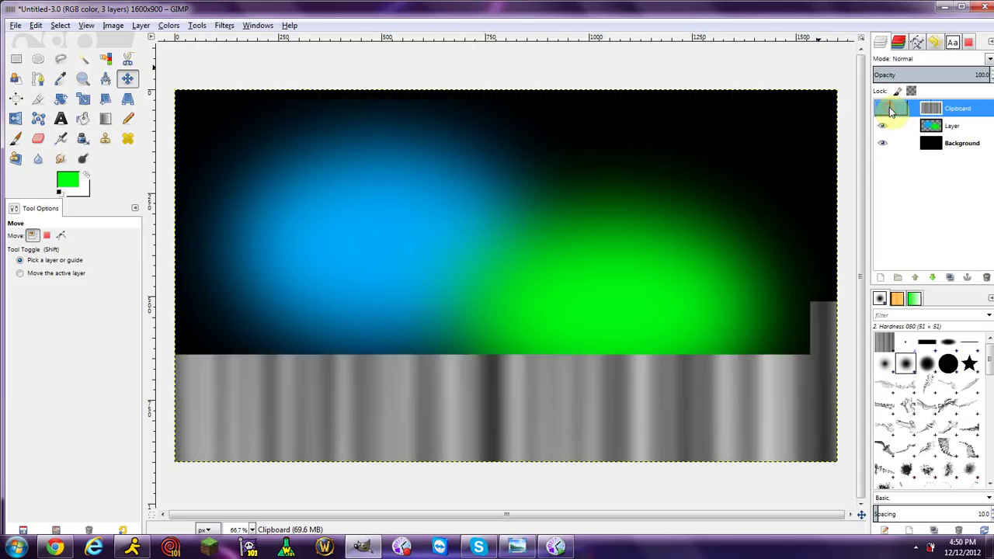
{"action": "left_click", "coordinate": [890, 110]}
{"action": "left_click", "coordinate": [890, 110]}
{"action": "left_click", "coordinate": [890, 111]}
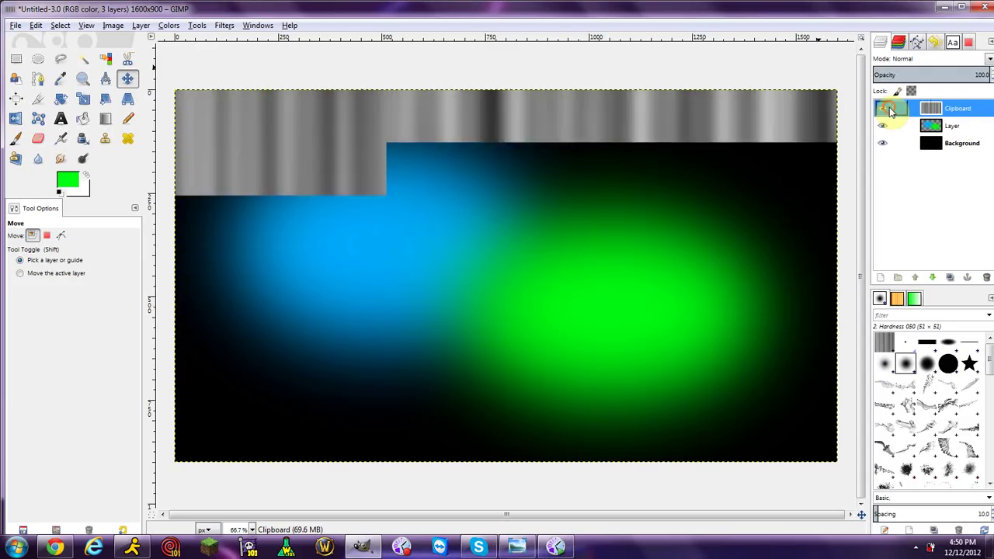
{"action": "left_click", "coordinate": [890, 110]}
{"action": "left_click", "coordinate": [890, 110]}
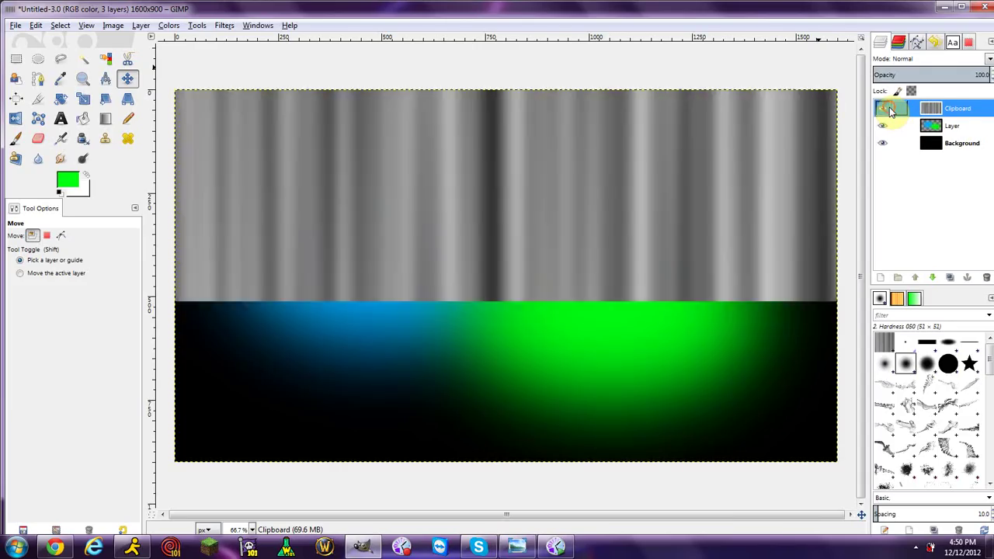
Rotate the Clipboard stripe layer by 45 degrees about its center.
{"action": "key", "text": "minus"}
{"action": "key", "text": "minus"}
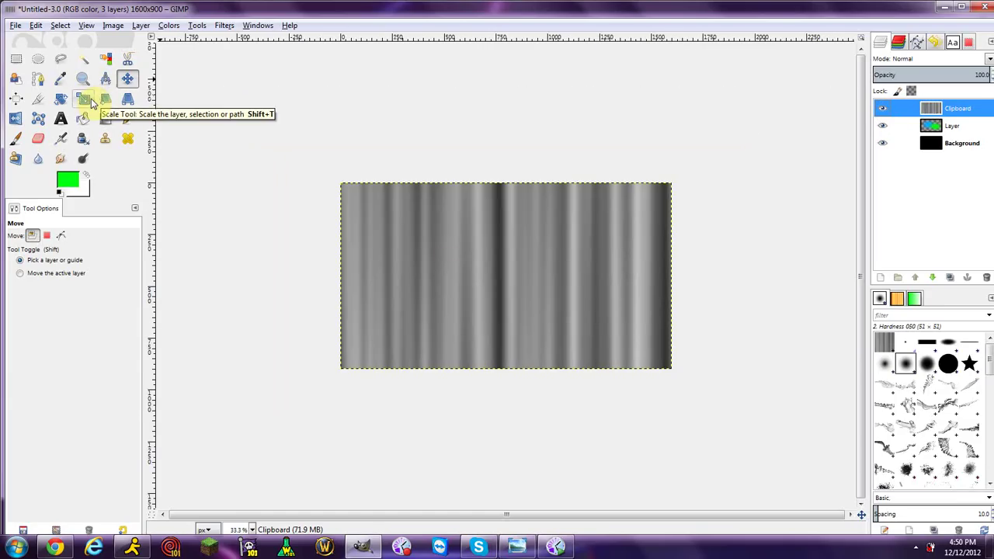
{"action": "left_click", "coordinate": [61, 100]}
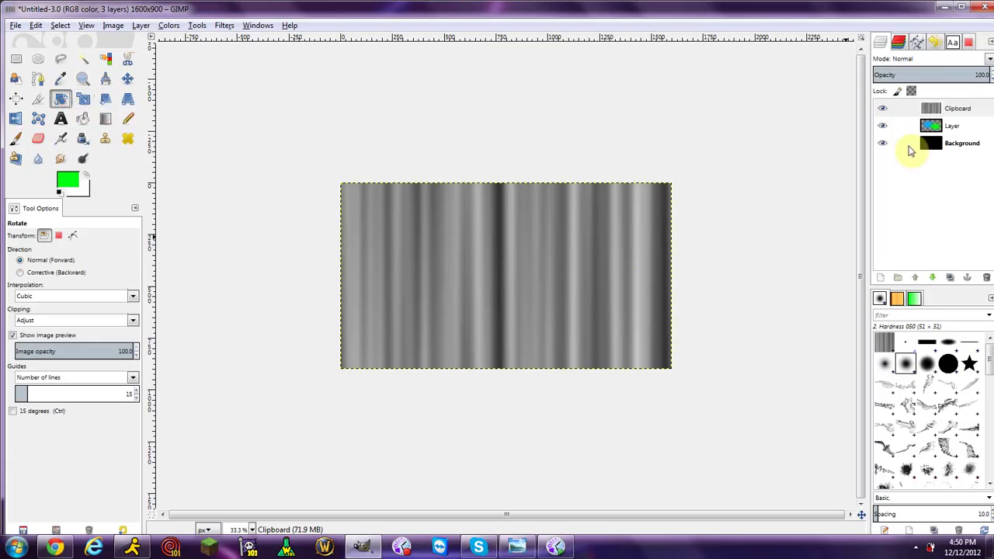
{"action": "left_click", "coordinate": [962, 113]}
{"action": "left_click_drag", "start_coordinate": [654, 354], "coordinate": [592, 383]}
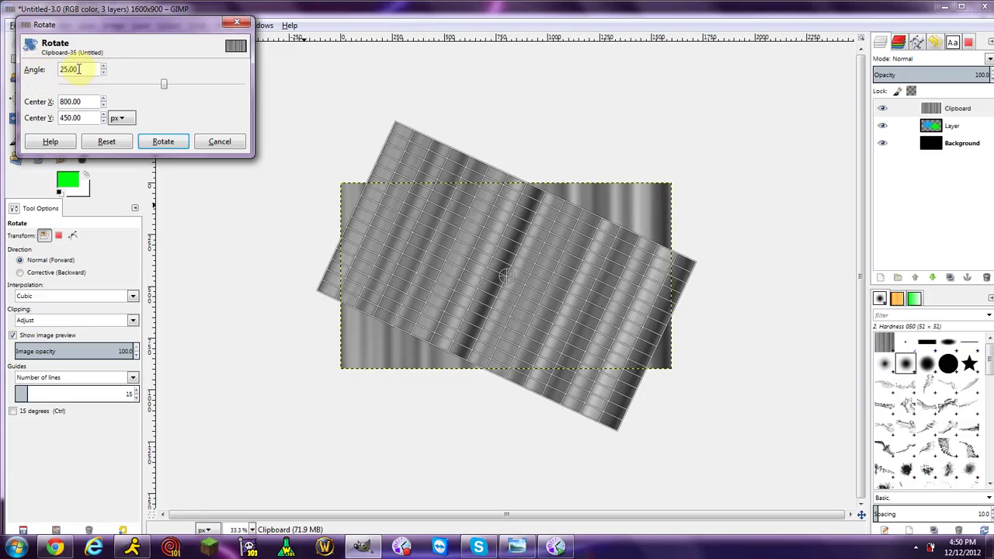
{"action": "key", "text": "Return"}
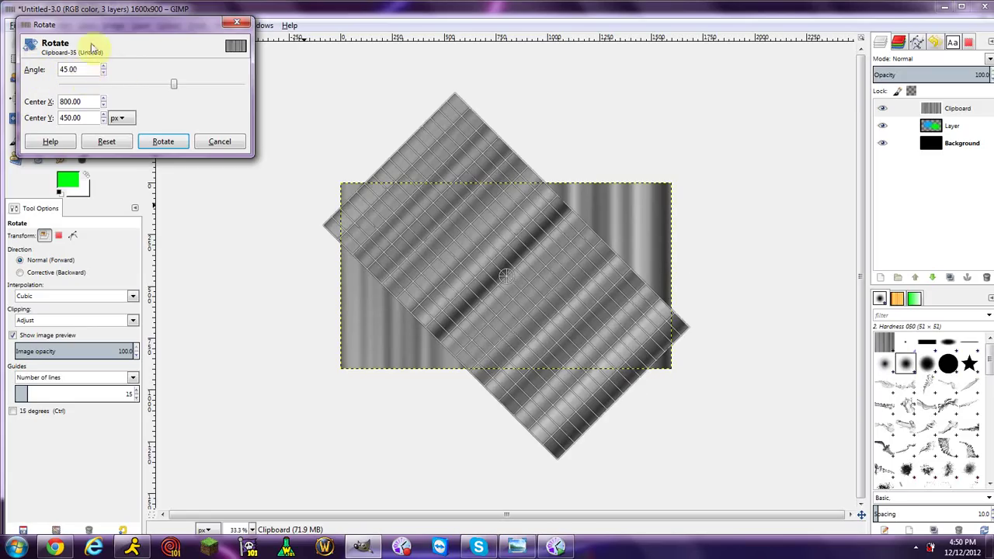
{"action": "left_click", "coordinate": [162, 141]}
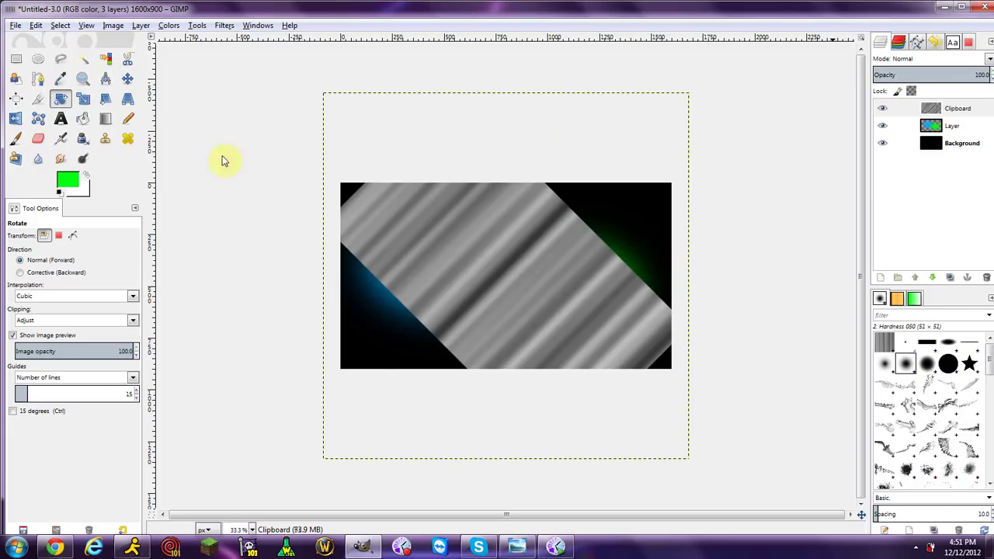
Nudge the rotated stripe layer slightly and scale it to 4489 × 2944 px so it covers the whole canvas.
{"action": "left_click", "coordinate": [128, 79]}
{"action": "mouse_move", "coordinate": [521, 261]}
{"action": "left_mouse_down"}
{"action": "mouse_move", "coordinate": [541, 266]}
{"action": "mouse_move", "coordinate": [517, 265]}
{"action": "left_mouse_up"}
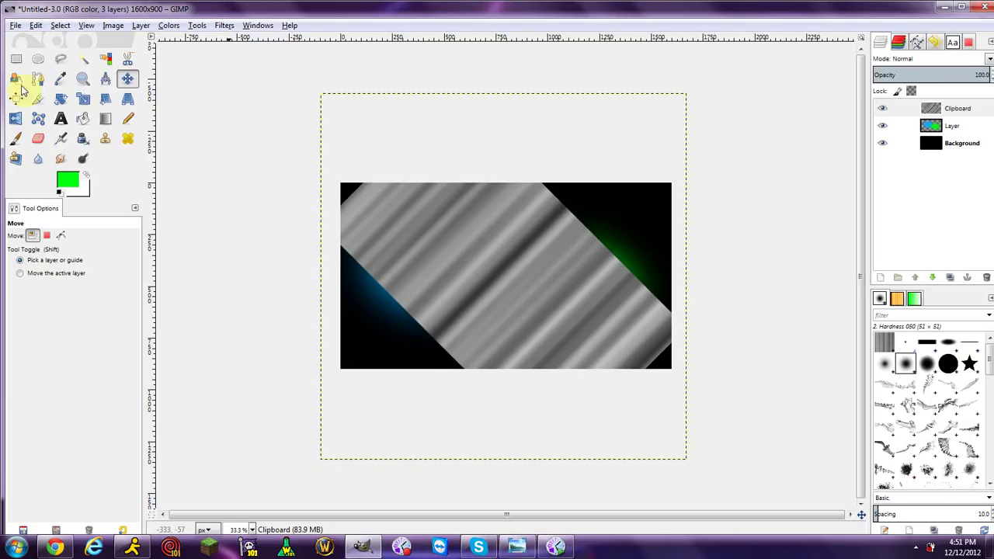
{"action": "left_click", "coordinate": [81, 102]}
{"action": "left_click", "coordinate": [435, 267]}
{"action": "left_click_drag", "start_coordinate": [321, 95], "coordinate": [254, 56]}
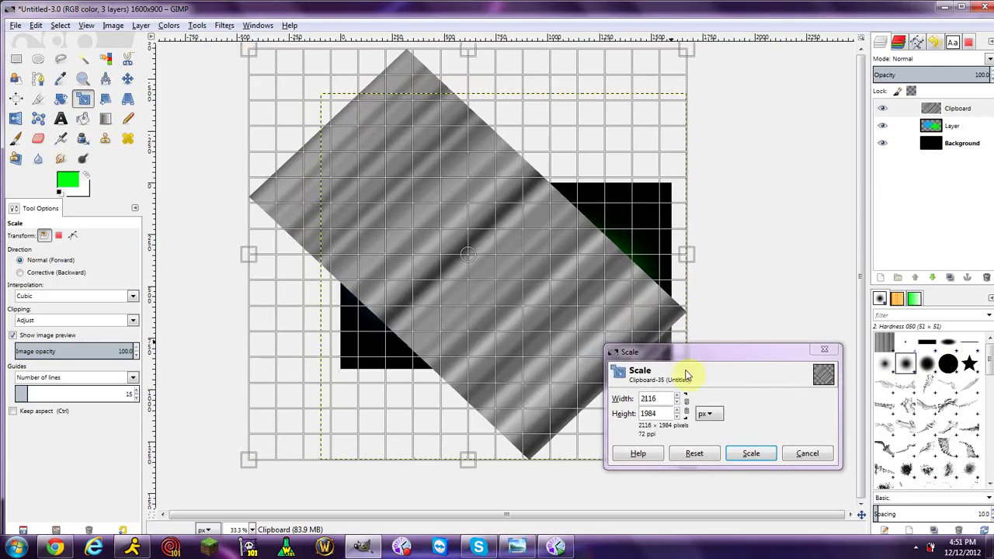
{"action": "left_click_drag", "start_coordinate": [758, 355], "coordinate": [896, 199]}
{"action": "left_click_drag", "start_coordinate": [687, 459], "coordinate": [743, 488]}
{"action": "left_click_drag", "start_coordinate": [742, 55], "coordinate": [853, 2]}
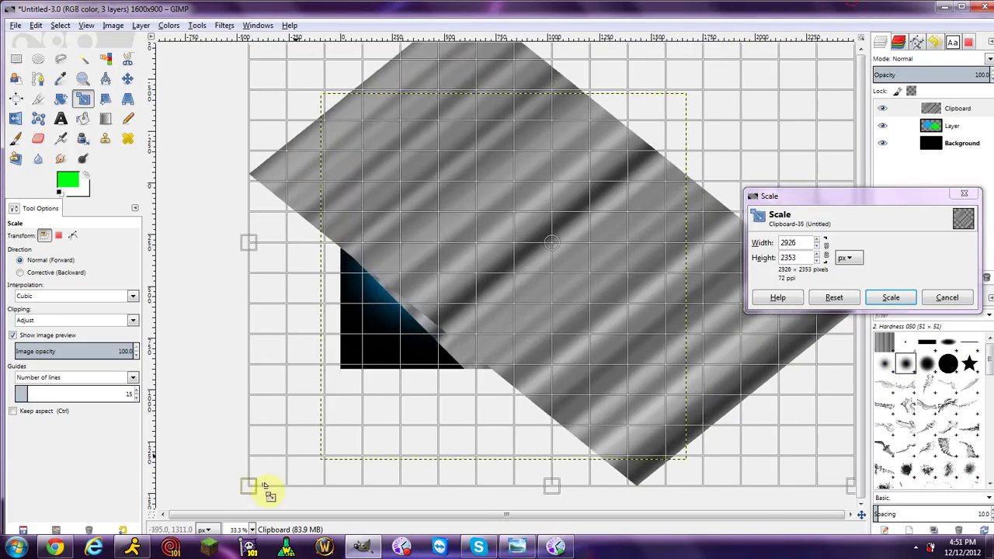
{"action": "left_click_drag", "start_coordinate": [262, 487], "coordinate": [80, 547]}
{"action": "left_click_drag", "start_coordinate": [724, 91], "coordinate": [782, 55]}
{"action": "left_click_drag", "start_coordinate": [262, 413], "coordinate": [273, 429]}
{"action": "left_click_drag", "start_coordinate": [771, 89], "coordinate": [777, 91]}
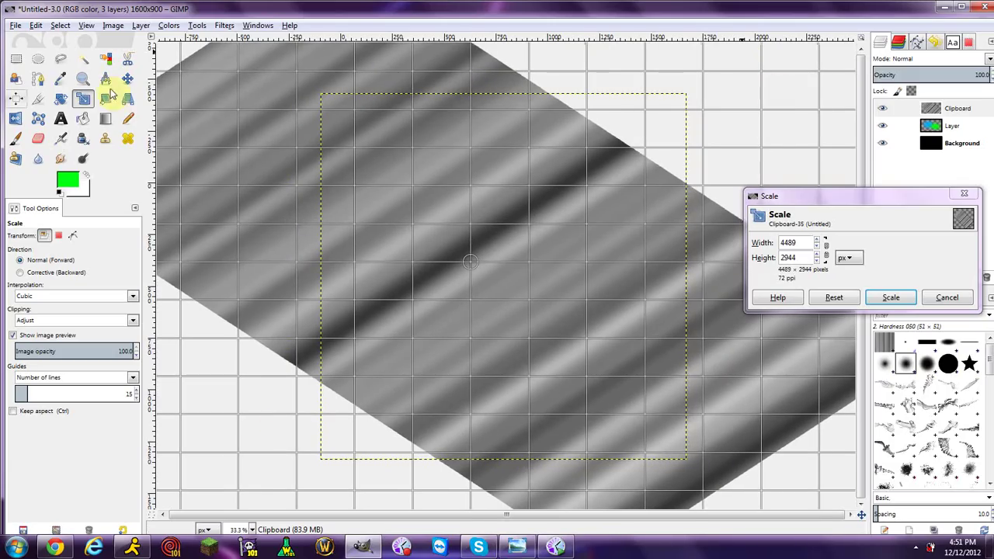
{"action": "left_click", "coordinate": [902, 300]}
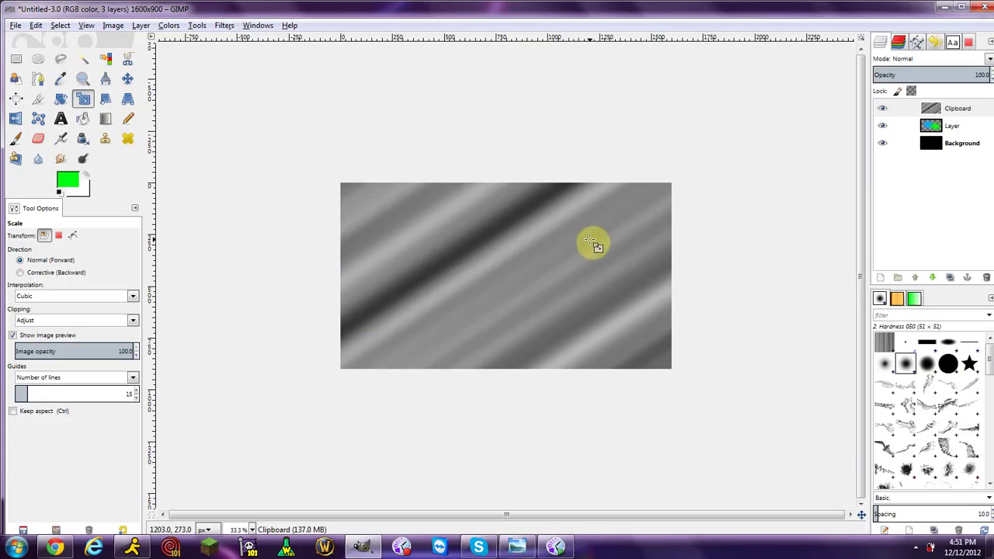
Move the enlarged stripe layer so its darkest band crosses the upper-left corner of the canvas.
{"action": "left_click", "coordinate": [127, 78]}
{"action": "left_click_drag", "start_coordinate": [457, 271], "coordinate": [501, 286]}
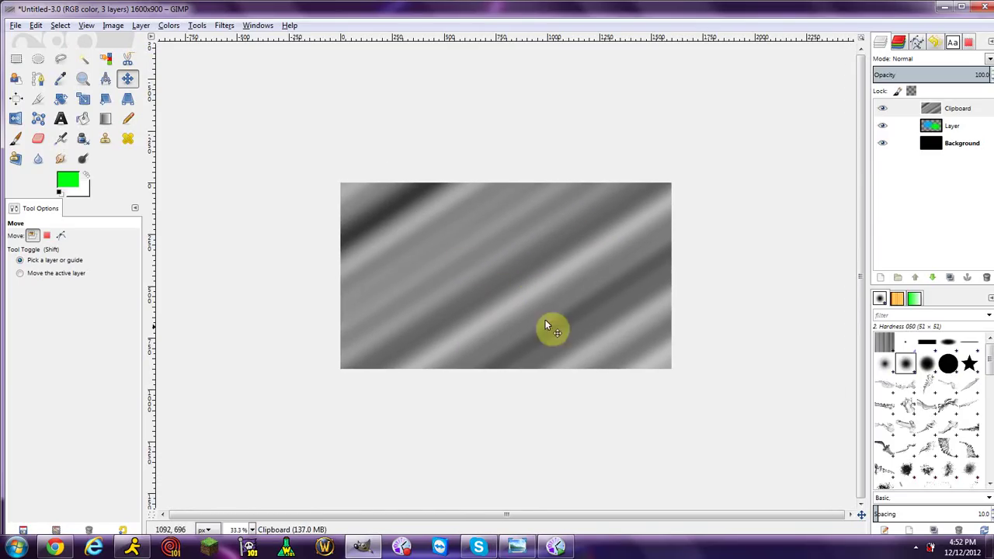
{"action": "left_click_drag", "start_coordinate": [558, 303], "coordinate": [539, 289]}
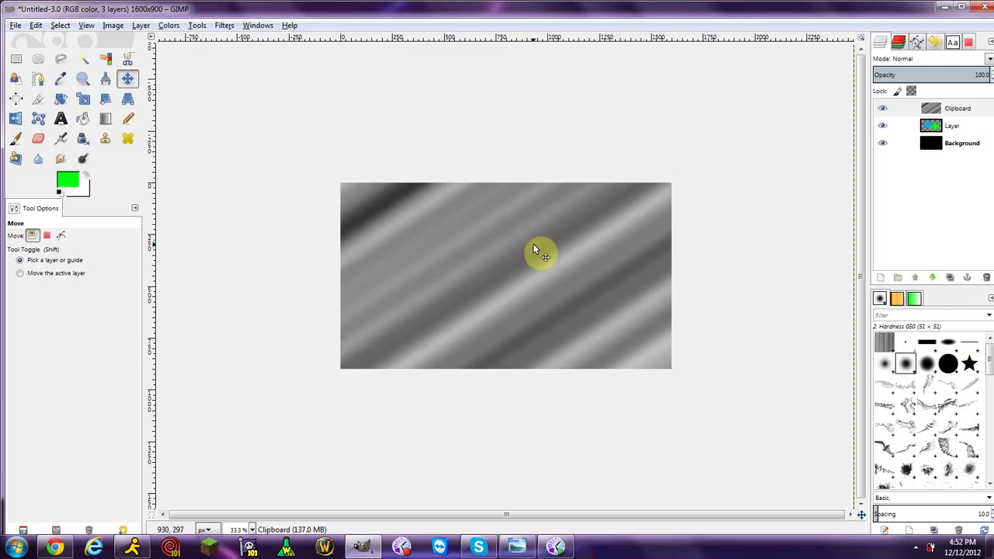
Hide and show the stripe layer to check the glows beneath it, and make the stripe layer active.
{"action": "left_click", "coordinate": [951, 128]}
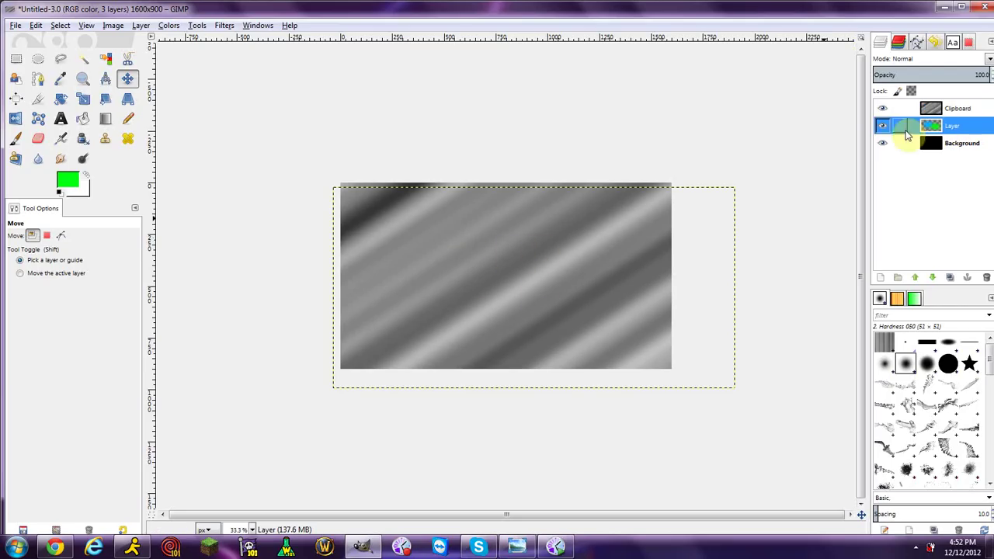
{"action": "left_click", "coordinate": [883, 108]}
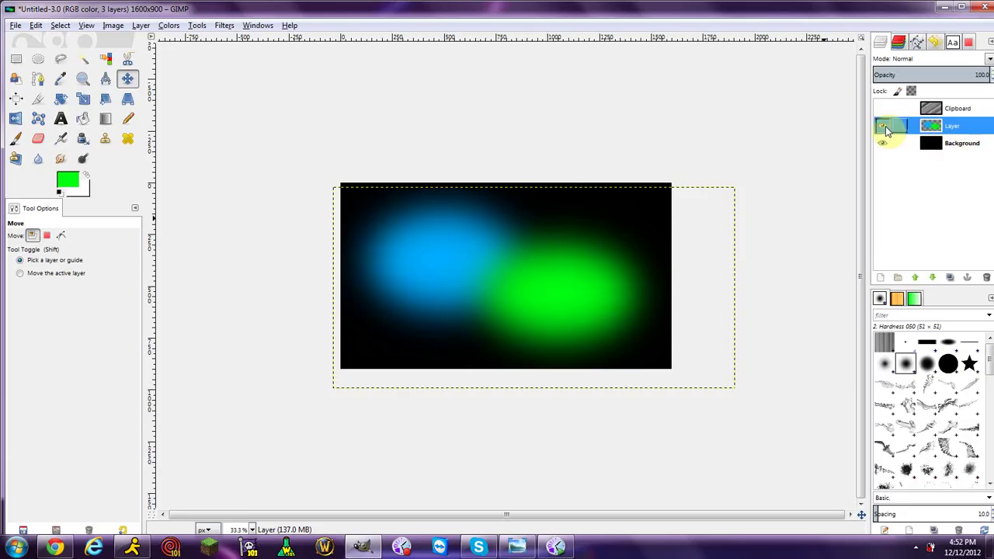
{"action": "left_click", "coordinate": [883, 108]}
{"action": "left_click", "coordinate": [958, 112]}
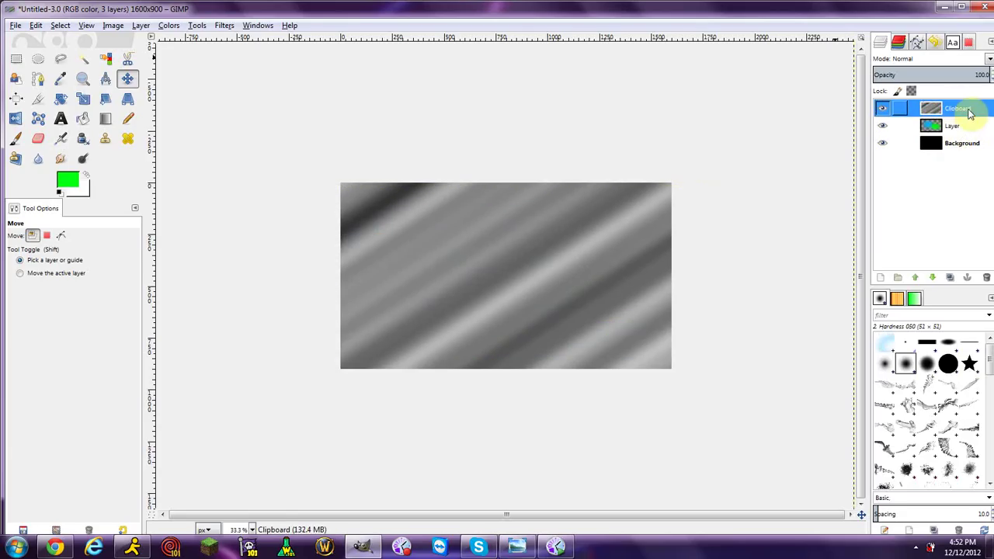
Load the glow layer's alpha as a selection, invert it, and cut the surrounding area out of the Clipboard stripe layer.
{"action": "left_click", "coordinate": [907, 127]}
{"action": "right_click", "coordinate": [942, 130]}
{"action": "key", "text": "ctrl+z"}
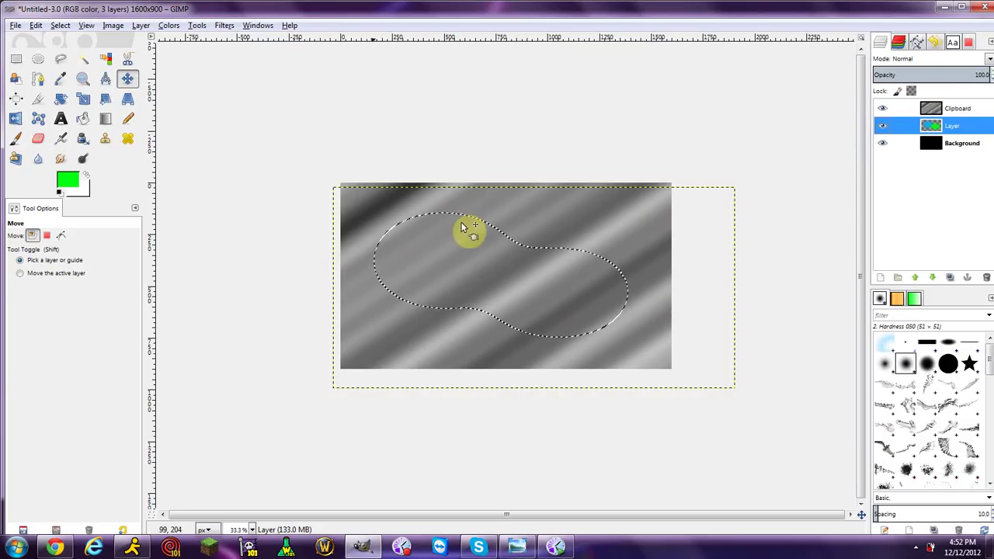
{"action": "left_click", "coordinate": [967, 110]}
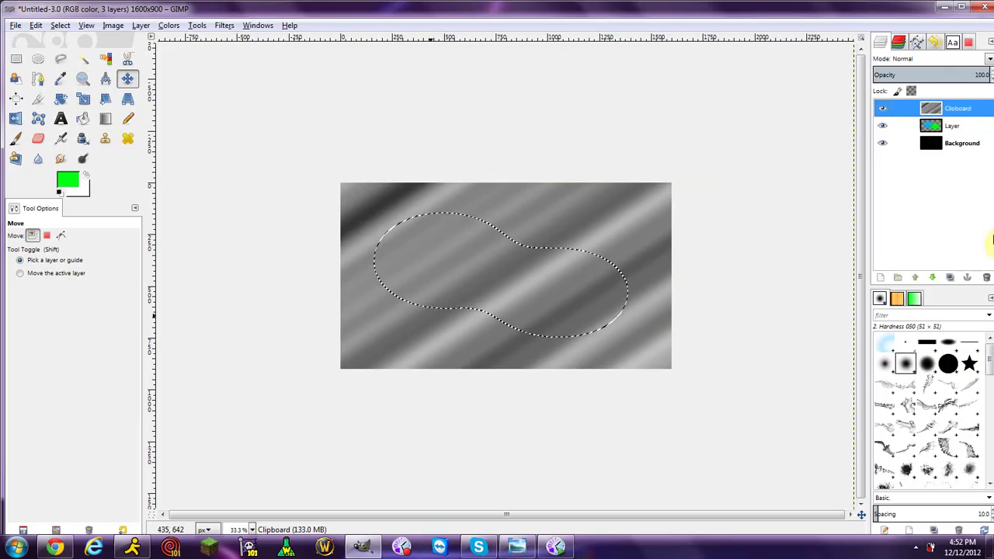
{"action": "left_click", "coordinate": [61, 26]}
{"action": "left_click", "coordinate": [76, 72]}
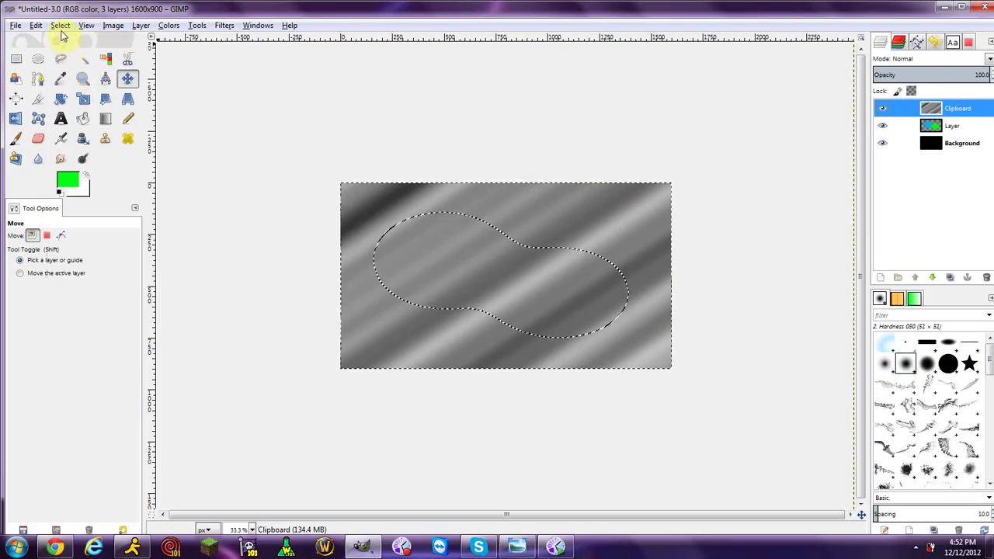
{"action": "left_click", "coordinate": [36, 25]}
{"action": "left_click", "coordinate": [49, 98]}
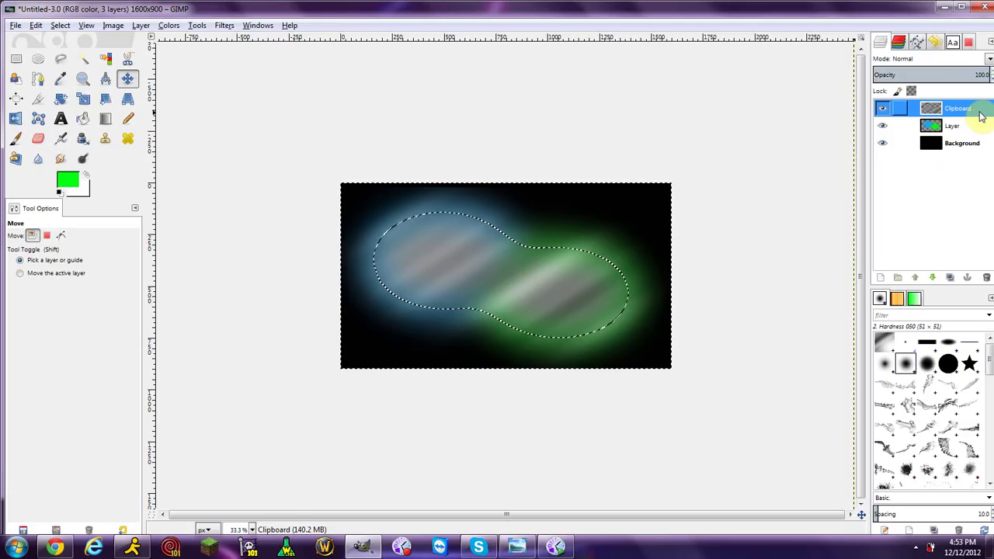
Remove the selection and set the trimmed Clipboard stripe layer's blend mode to Hard light.
{"action": "left_click", "coordinate": [62, 25]}
{"action": "left_click", "coordinate": [74, 56]}
{"action": "scroll", "coordinate": [634, 226], "scroll_direction": "up", "scroll_amount": 2}
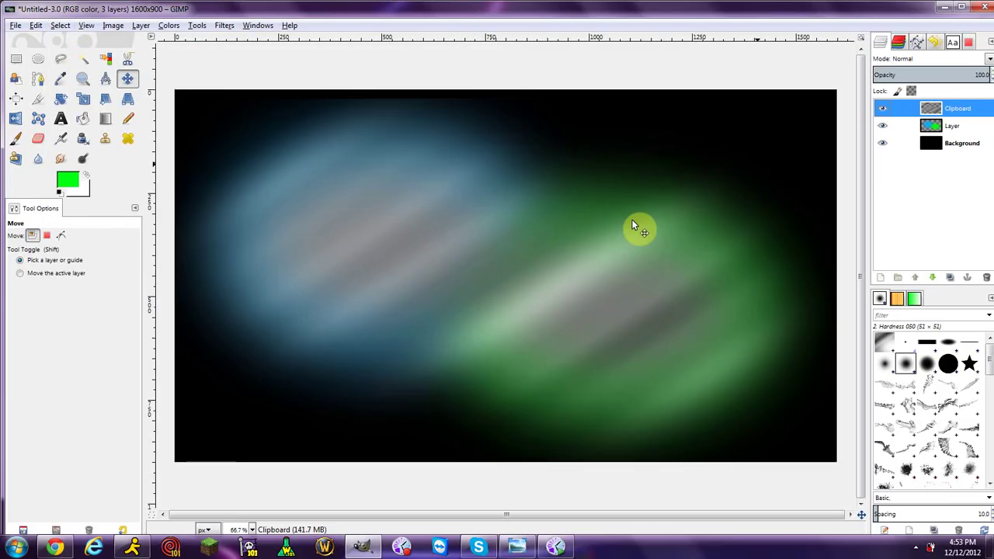
{"action": "scroll", "coordinate": [633, 225], "scroll_direction": "down", "scroll_amount": 1}
{"action": "scroll", "coordinate": [633, 225], "scroll_direction": "up", "scroll_amount": 1}
{"action": "left_click", "coordinate": [920, 61]}
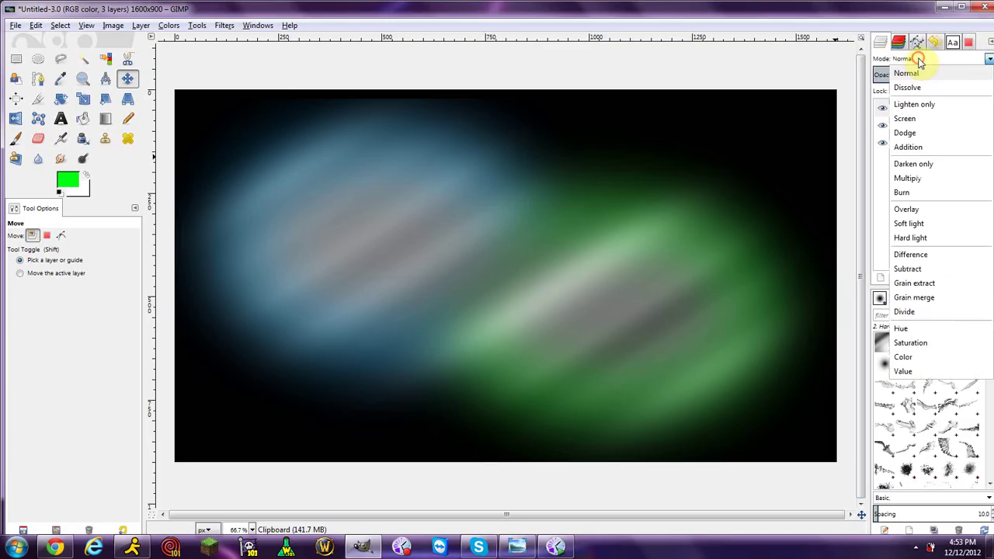
{"action": "left_click", "coordinate": [911, 238]}
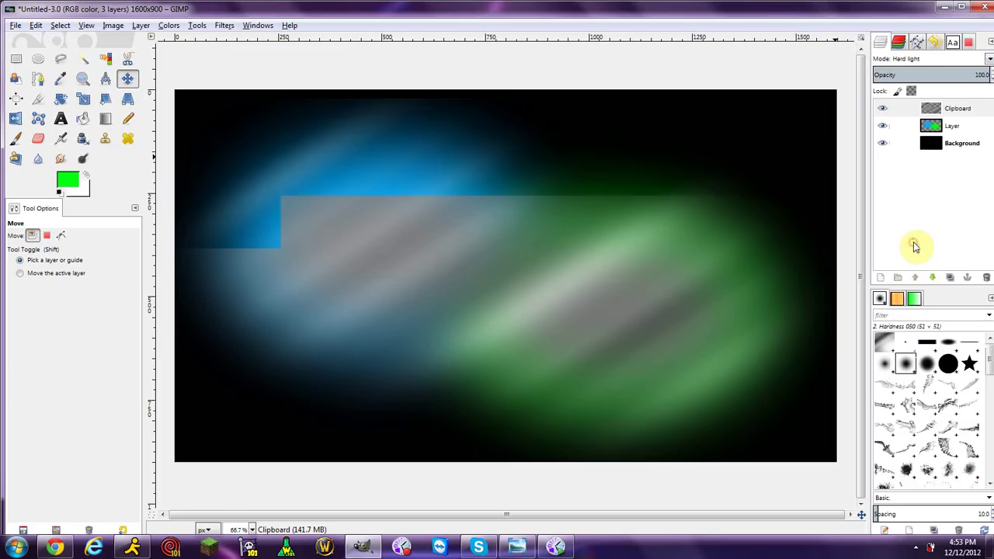
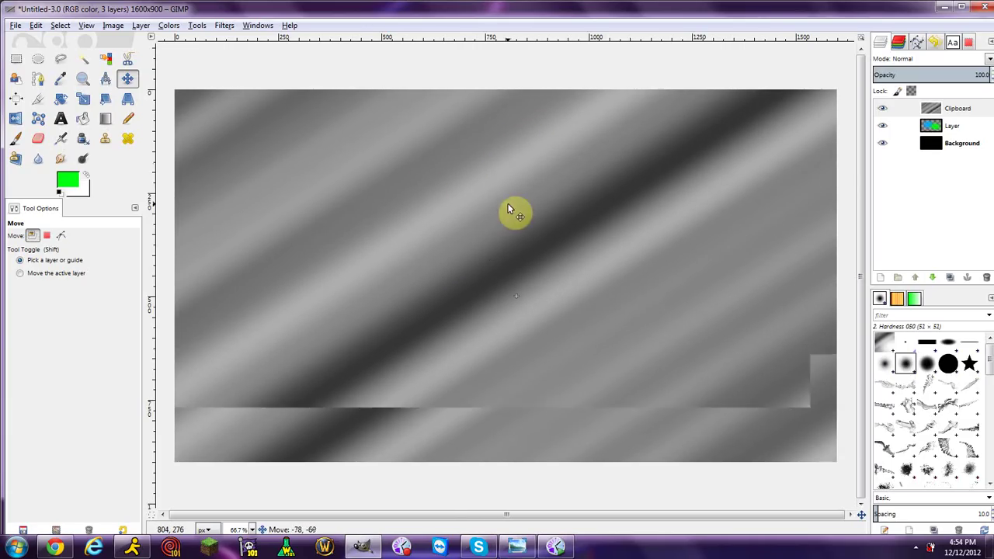
Cut away the repositioned Clipboard stripes outside the glows, using the inverted alpha selection of the glow layer.
{"action": "left_click", "coordinate": [961, 125]}
{"action": "right_click", "coordinate": [954, 125]}
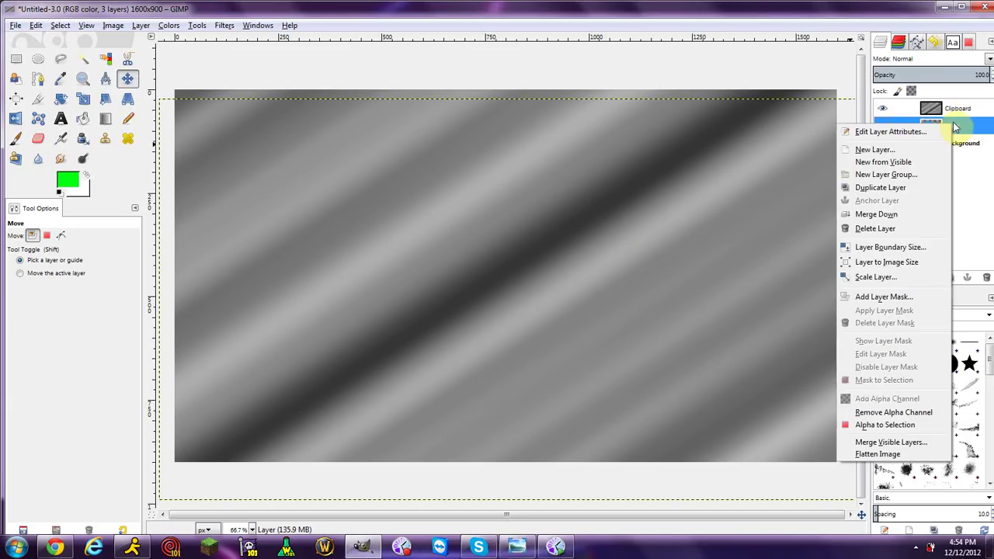
{"action": "left_click", "coordinate": [867, 424]}
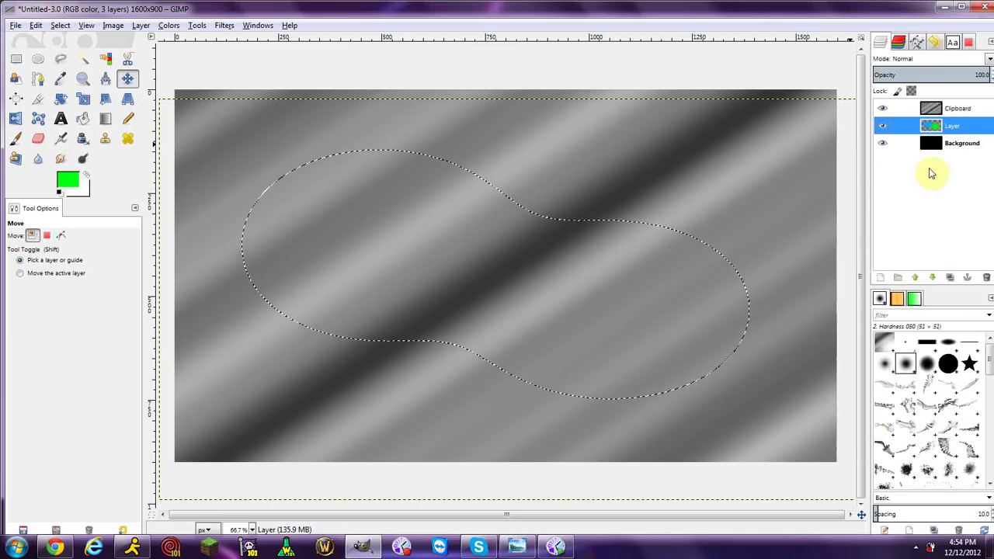
{"action": "left_click", "coordinate": [951, 110]}
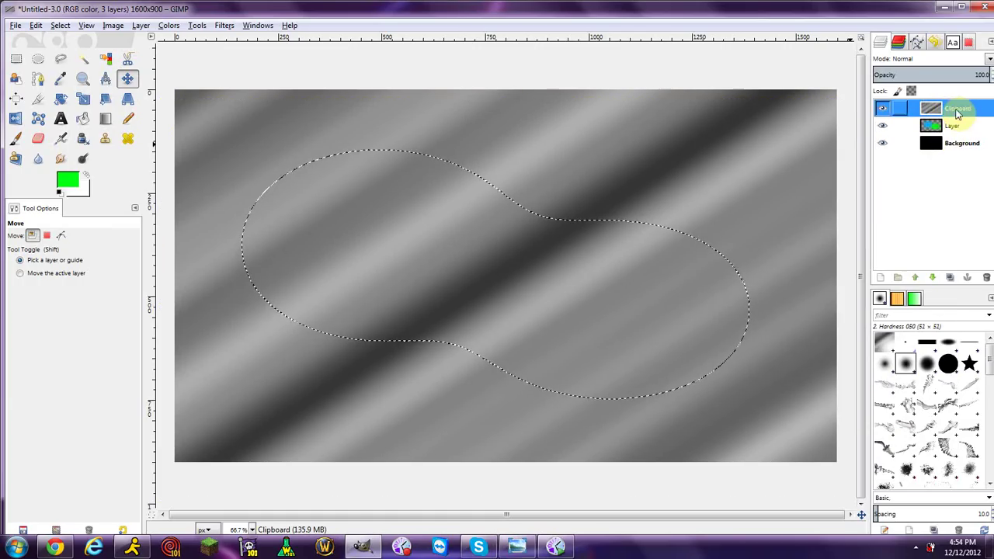
{"action": "left_click", "coordinate": [60, 25]}
{"action": "left_click", "coordinate": [75, 71]}
{"action": "left_click", "coordinate": [36, 25]}
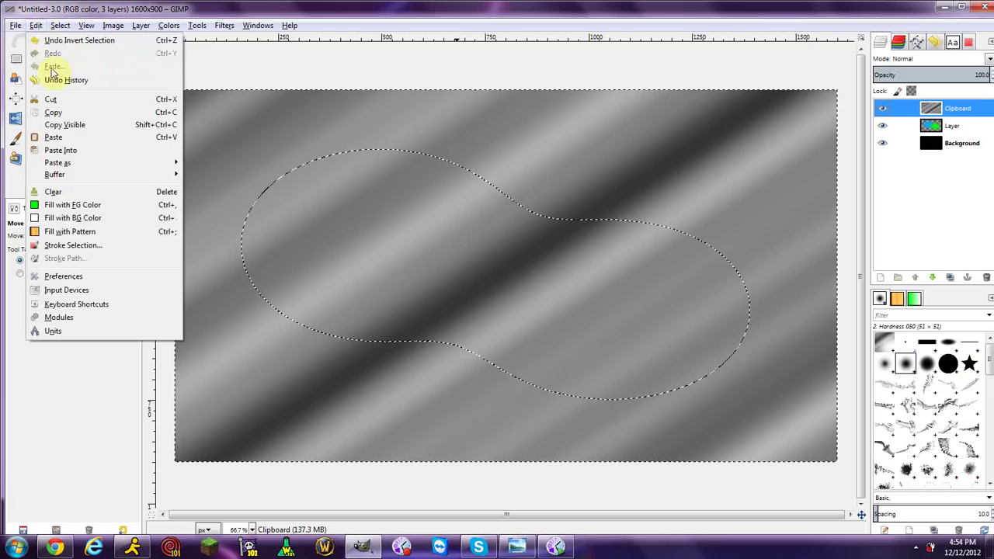
{"action": "left_click", "coordinate": [68, 105]}
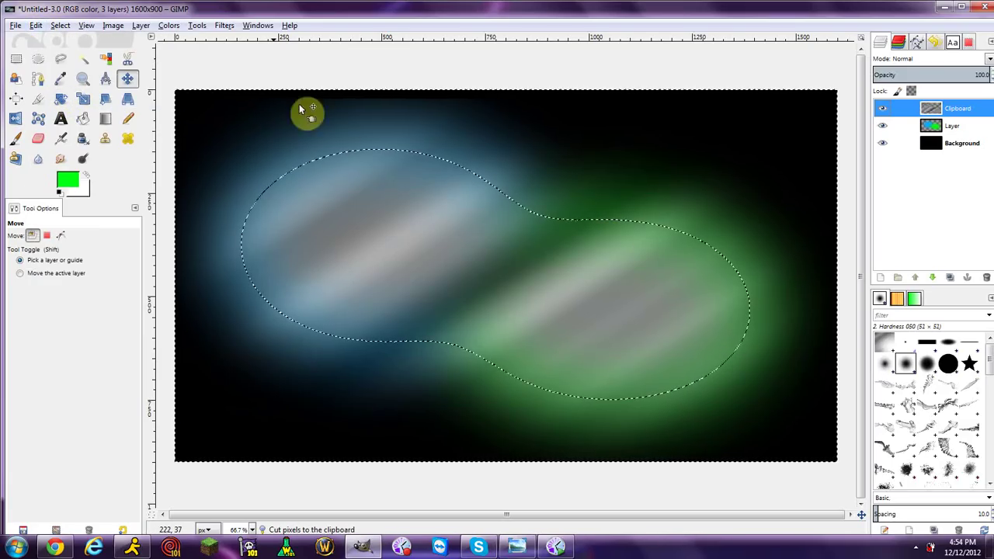
Clear the selection and blend the Clipboard stripe layer over the glows in Hard light mode at 100 opacity.
{"action": "left_click", "coordinate": [61, 26]}
{"action": "left_click", "coordinate": [919, 75]}
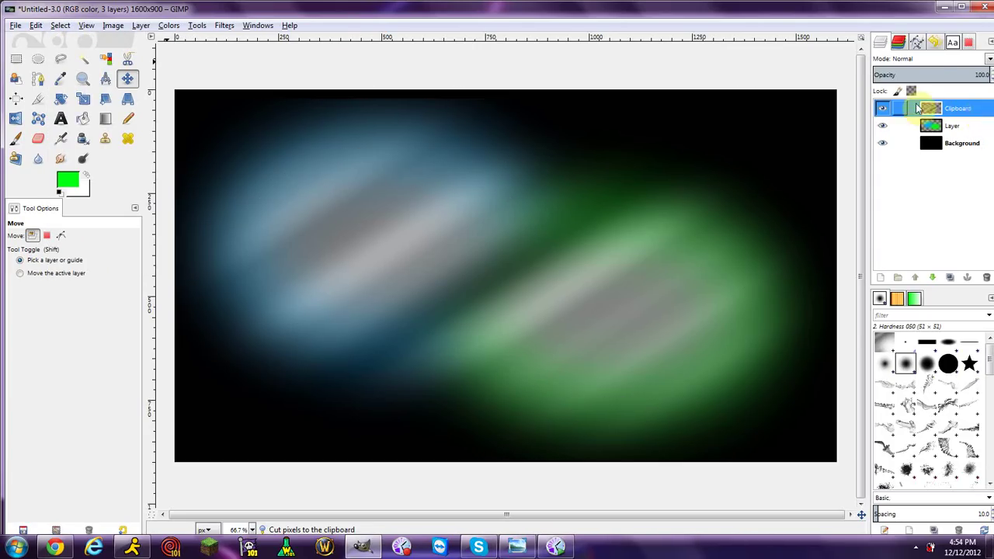
{"action": "left_click", "coordinate": [916, 65]}
{"action": "left_click", "coordinate": [910, 239]}
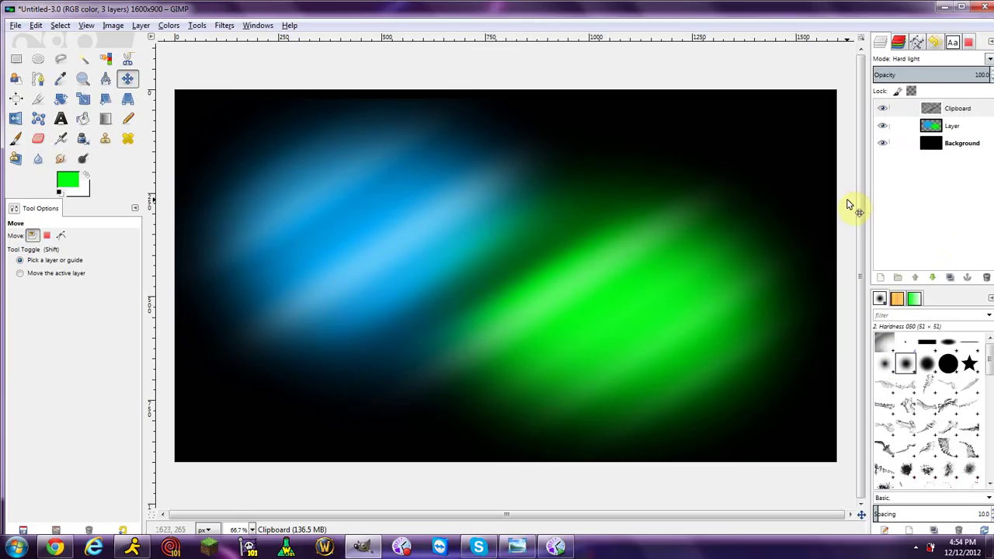
{"action": "mouse_move", "coordinate": [977, 75]}
{"action": "left_mouse_down"}
{"action": "mouse_move", "coordinate": [991, 75]}
{"action": "mouse_move", "coordinate": [963, 73]}
{"action": "mouse_move", "coordinate": [991, 75]}
{"action": "left_mouse_up"}
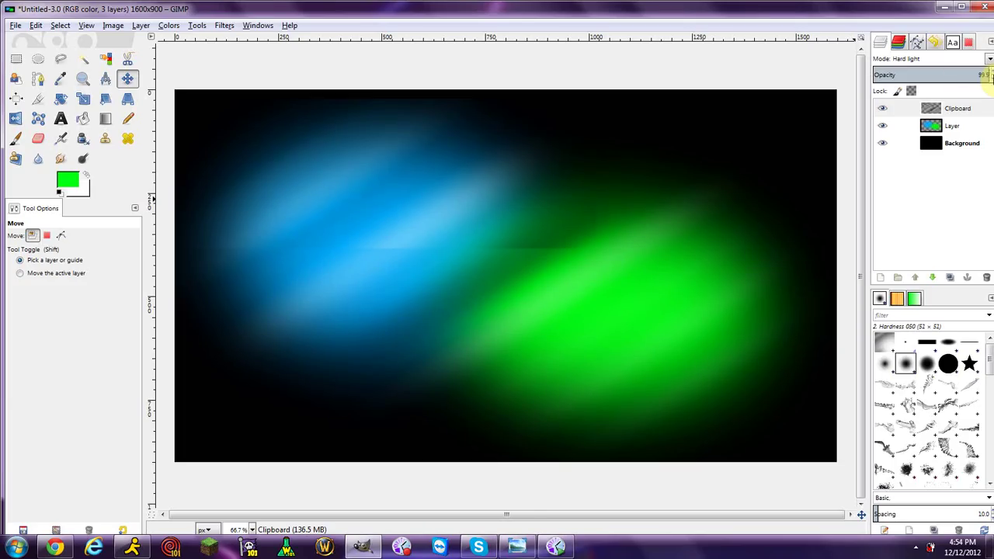
Compare the glow background with the reference picture open in Windows Photo Viewer and return to GIMP.
{"action": "left_click", "coordinate": [515, 548]}
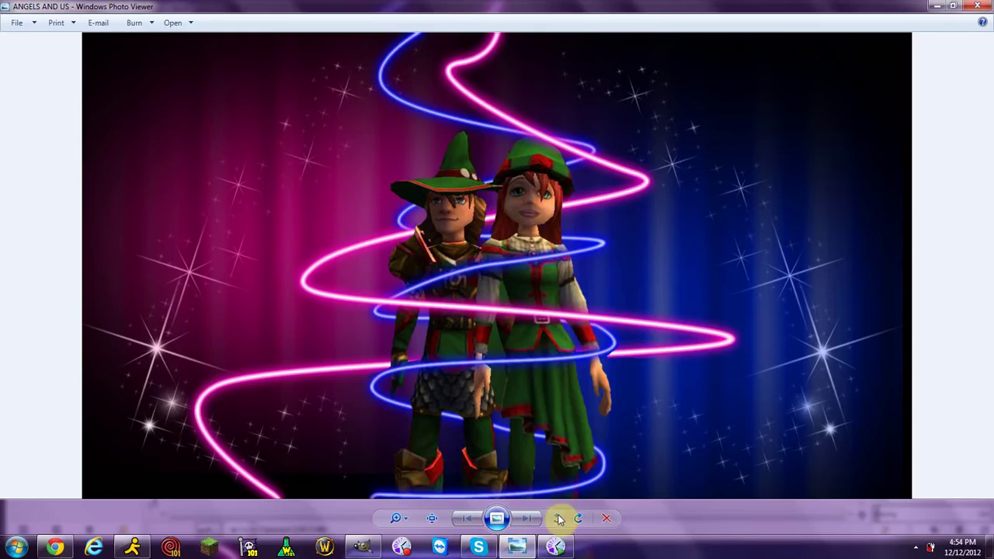
{"action": "left_click", "coordinate": [521, 550]}
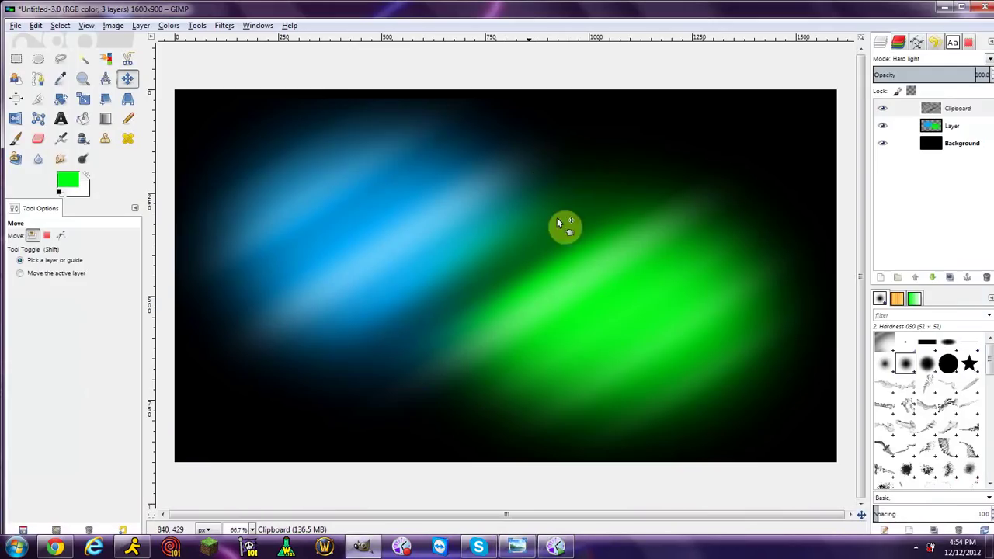
{"action": "left_click", "coordinate": [521, 549]}
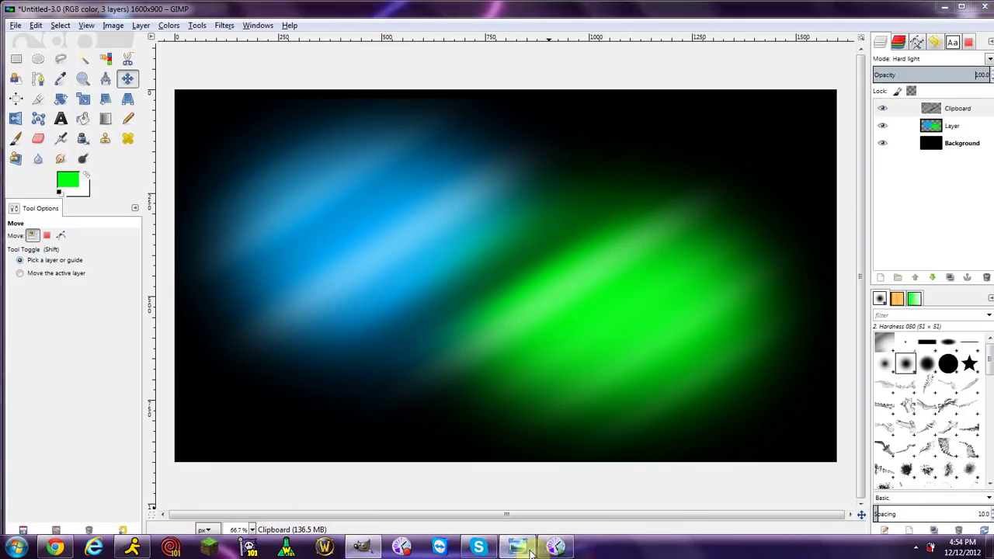
{"action": "left_click", "coordinate": [531, 550]}
{"action": "left_click", "coordinate": [957, 109]}
{"action": "left_click", "coordinate": [166, 27]}
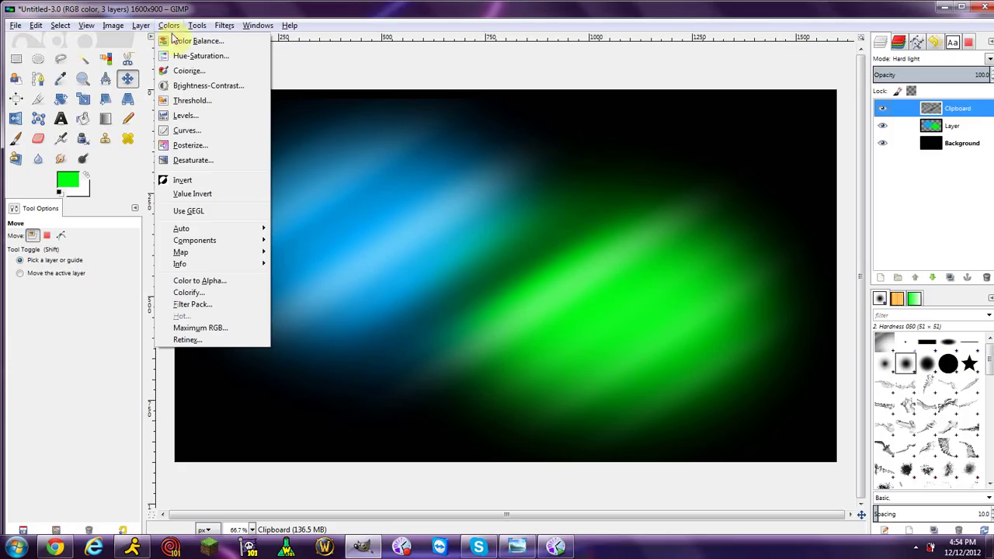
{"action": "left_click", "coordinate": [184, 85]}
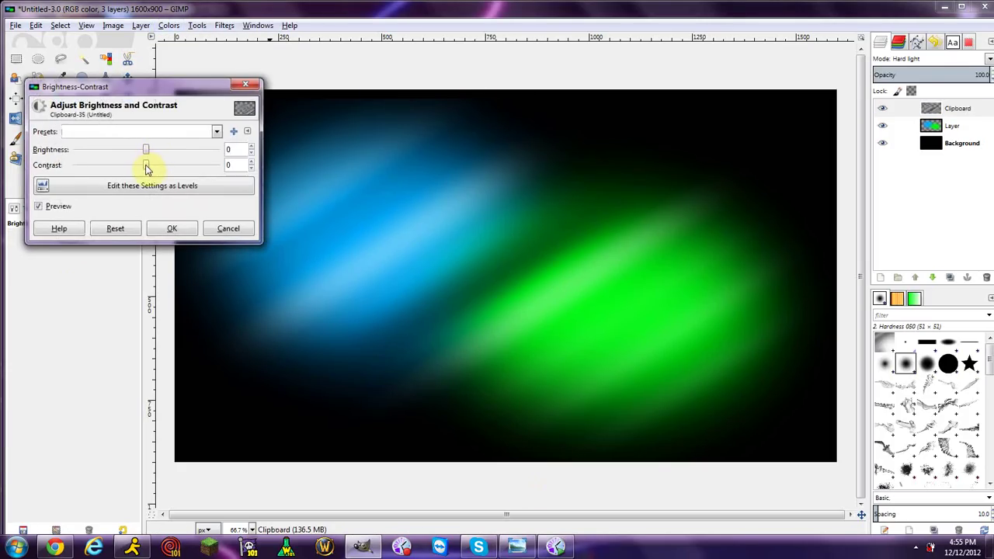
{"action": "left_click_drag", "start_coordinate": [146, 150], "coordinate": [62, 150]}
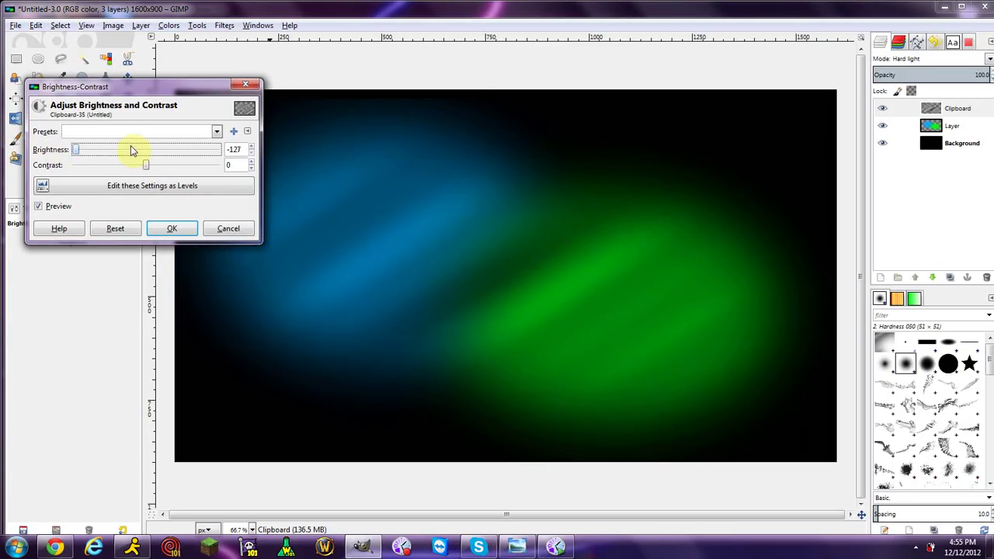
{"action": "left_click_drag", "start_coordinate": [132, 150], "coordinate": [147, 148]}
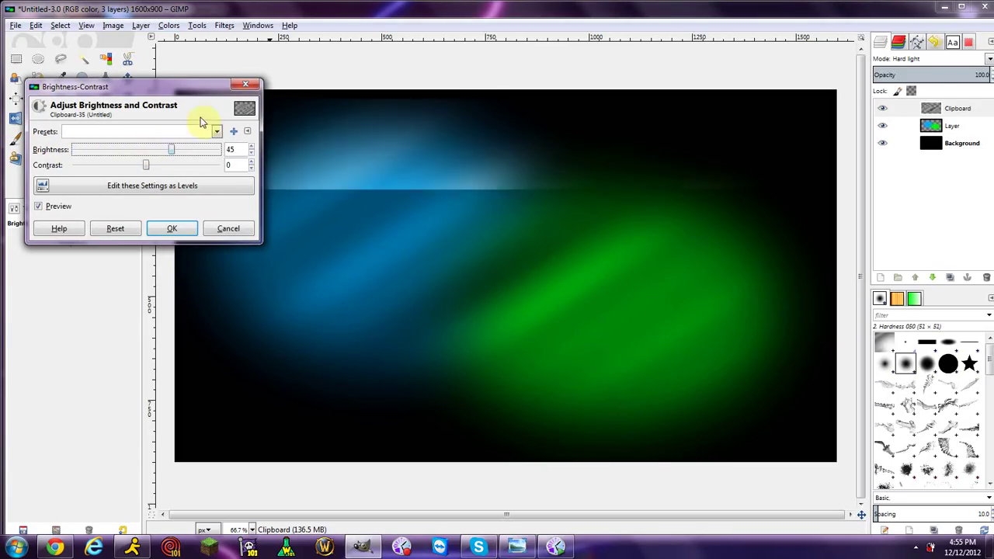
{"action": "left_click", "coordinate": [246, 85]}
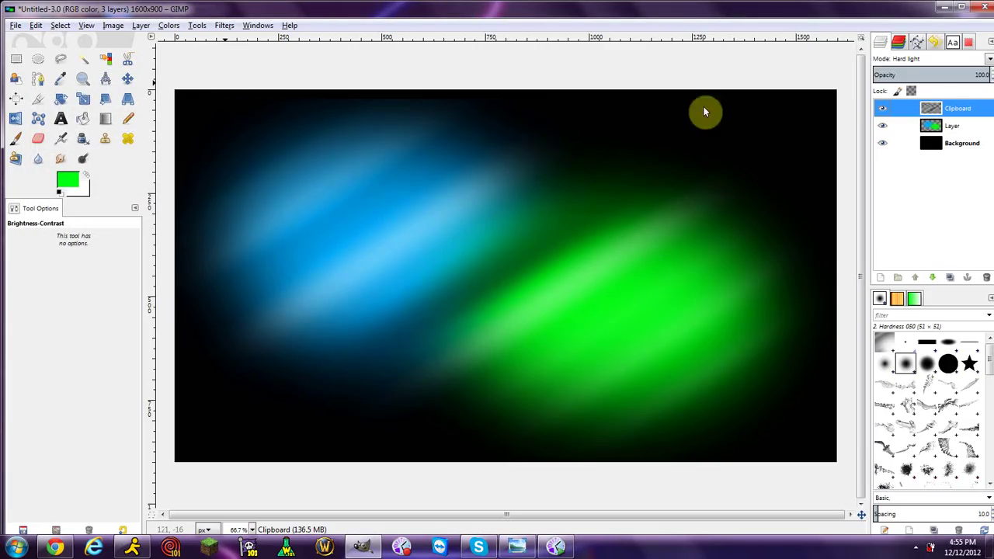
{"action": "right_click", "coordinate": [940, 106]}
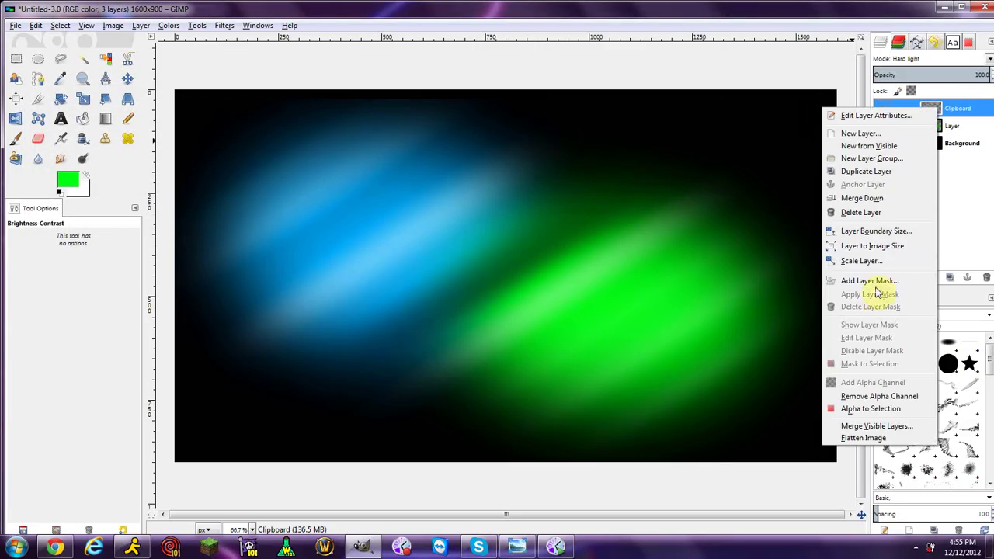
{"action": "left_click", "coordinate": [971, 109]}
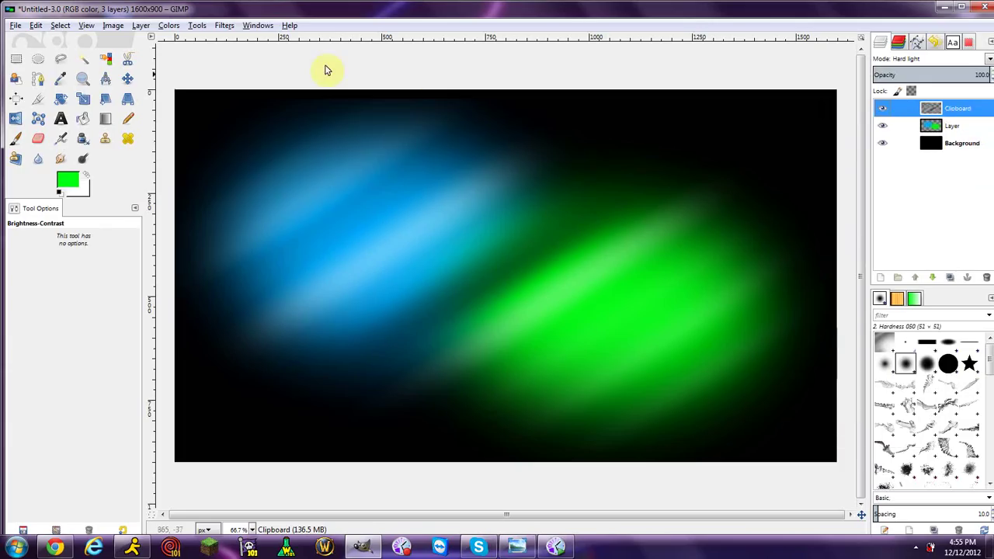
Apply Brightness-Contrast to the Clipboard stripe layer with brightness -40 and contrast 0.
{"action": "left_click", "coordinate": [172, 27]}
{"action": "left_click", "coordinate": [194, 87]}
{"action": "left_click_drag", "start_coordinate": [150, 155], "coordinate": [122, 155]}
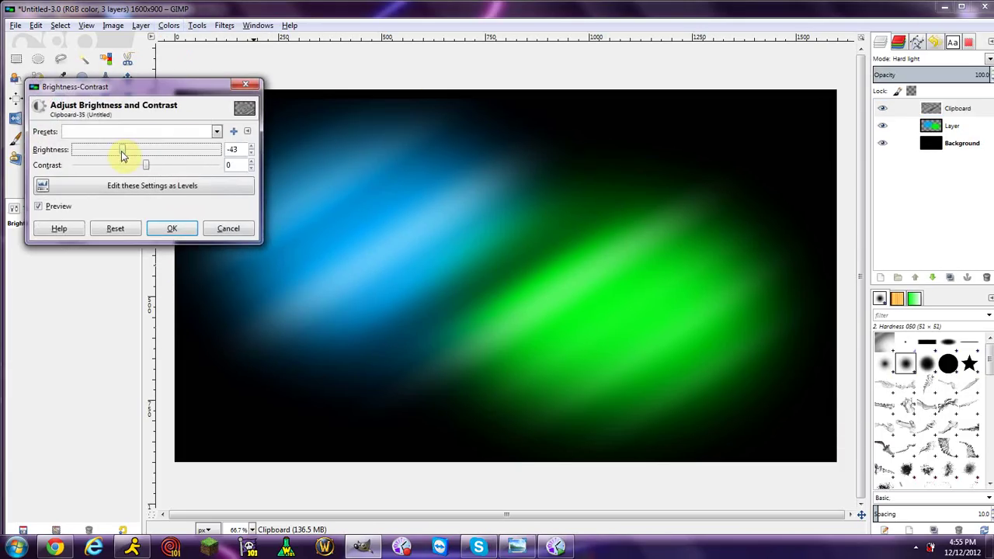
{"action": "left_click_drag", "start_coordinate": [122, 156], "coordinate": [147, 155]}
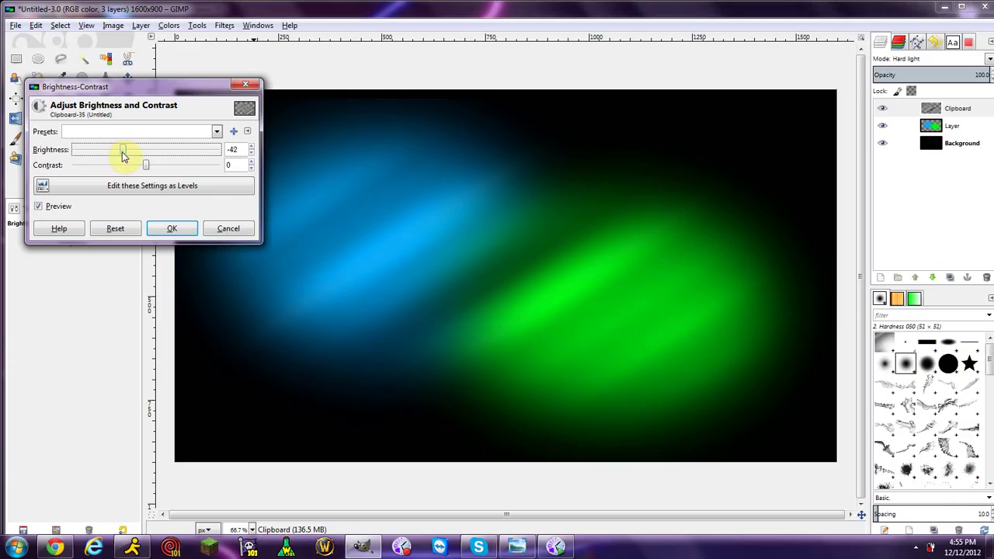
{"action": "mouse_move", "coordinate": [133, 156]}
{"action": "left_mouse_down"}
{"action": "mouse_move", "coordinate": [147, 157]}
{"action": "mouse_move", "coordinate": [124, 157]}
{"action": "left_mouse_up"}
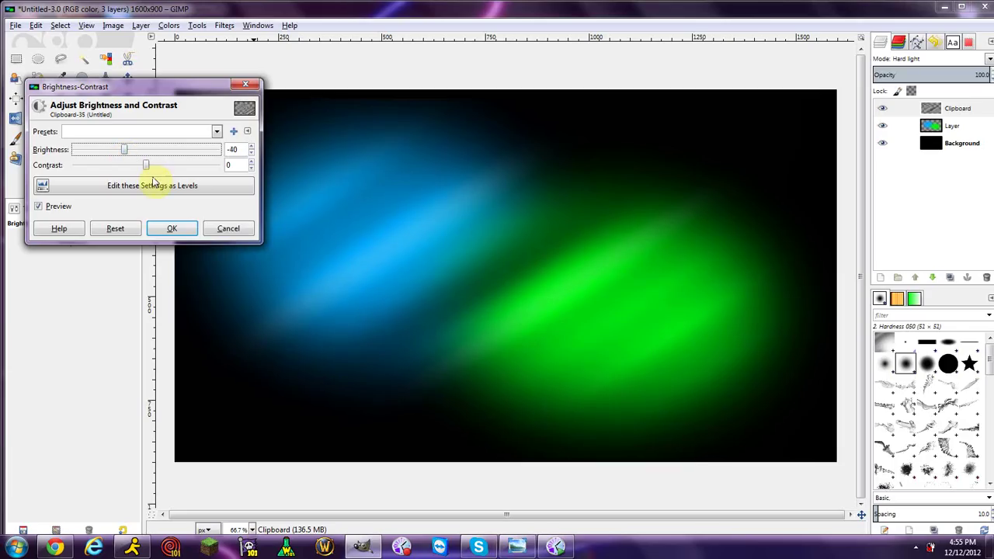
{"action": "left_click_drag", "start_coordinate": [145, 166], "coordinate": [148, 166]}
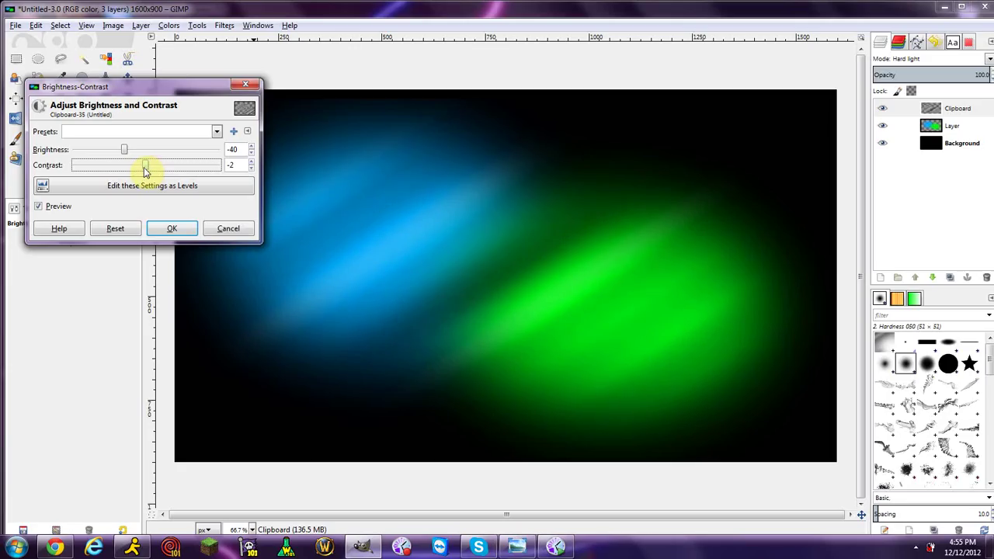
{"action": "left_click", "coordinate": [251, 161]}
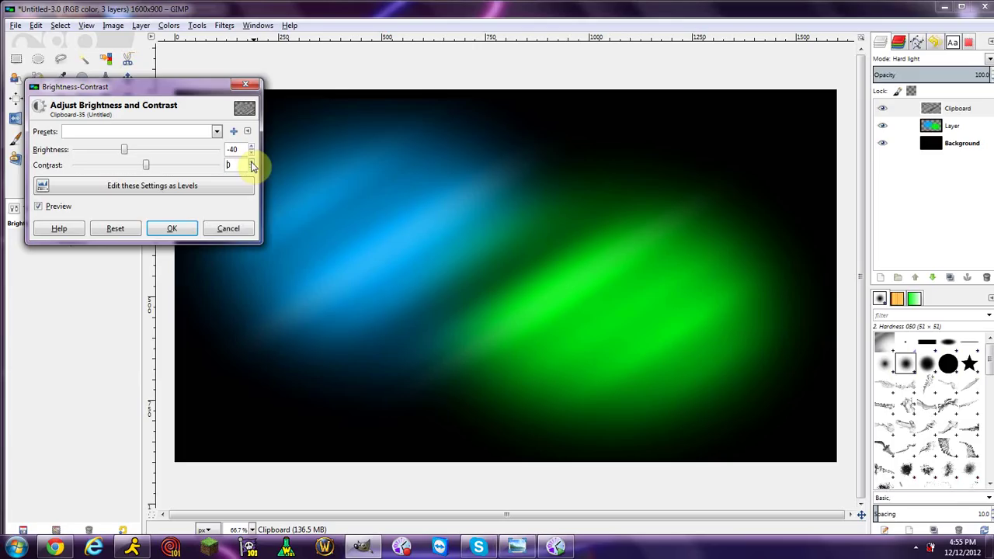
{"action": "left_click", "coordinate": [171, 228]}
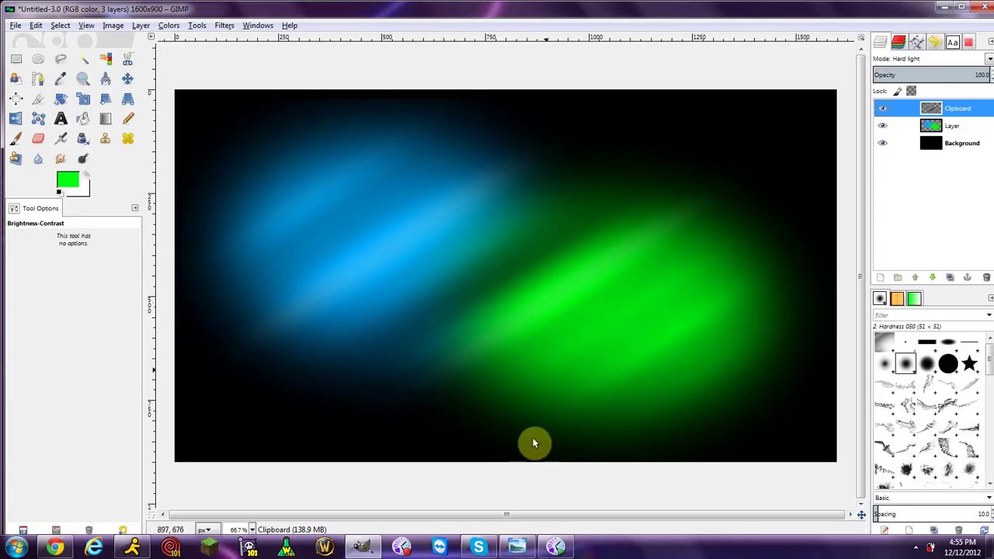
Check the reference picture again and choose the Circles_Madness_by_env1ro.abr-013 brush for the Paintbrush in GIMP.
{"action": "left_click", "coordinate": [519, 548]}
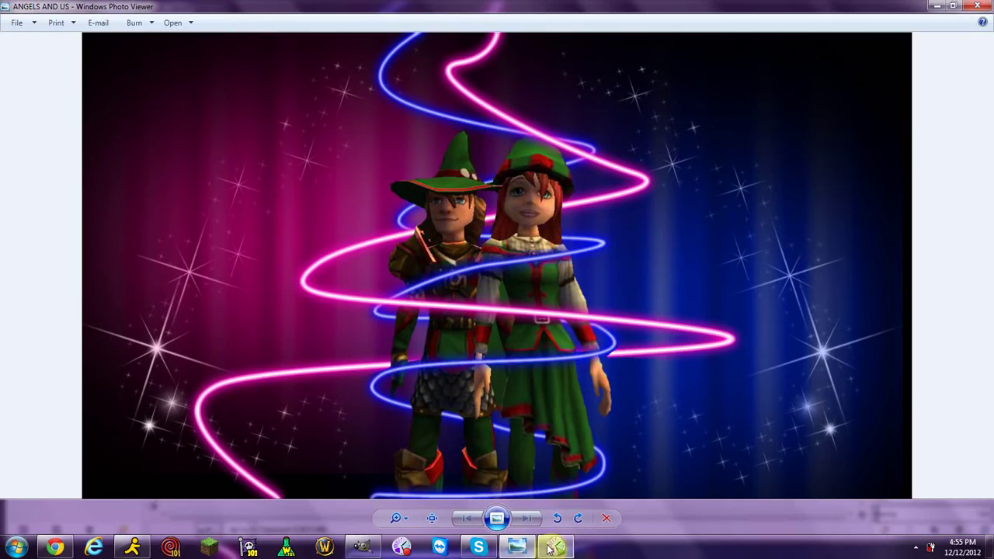
{"action": "left_click", "coordinate": [521, 549]}
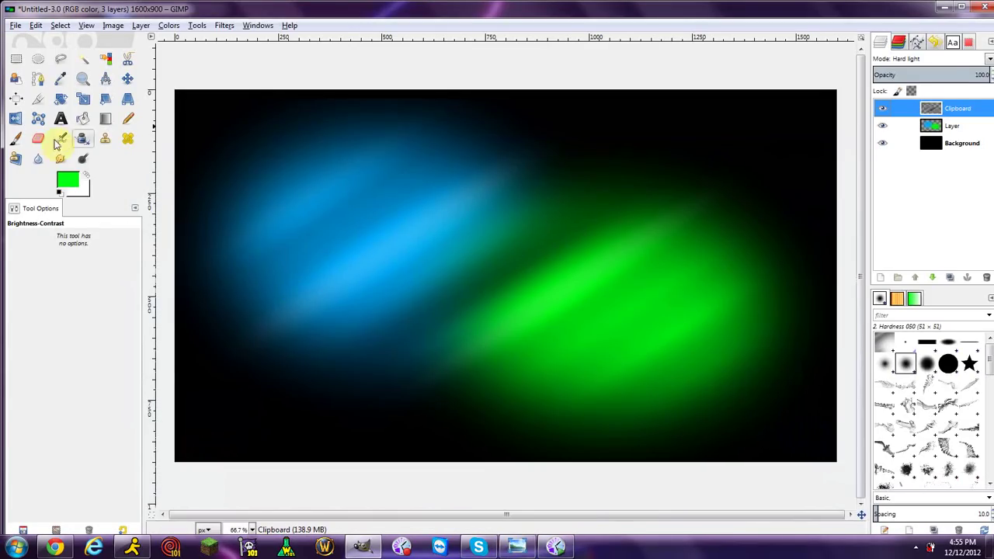
{"action": "left_click", "coordinate": [16, 140]}
{"action": "left_click", "coordinate": [23, 276]}
{"action": "scroll", "coordinate": [89, 342], "scroll_direction": "down", "scroll_amount": 5}
{"action": "scroll", "coordinate": [89, 341], "scroll_direction": "down", "scroll_amount": 4}
{"action": "scroll", "coordinate": [101, 346], "scroll_direction": "up", "scroll_amount": 3}
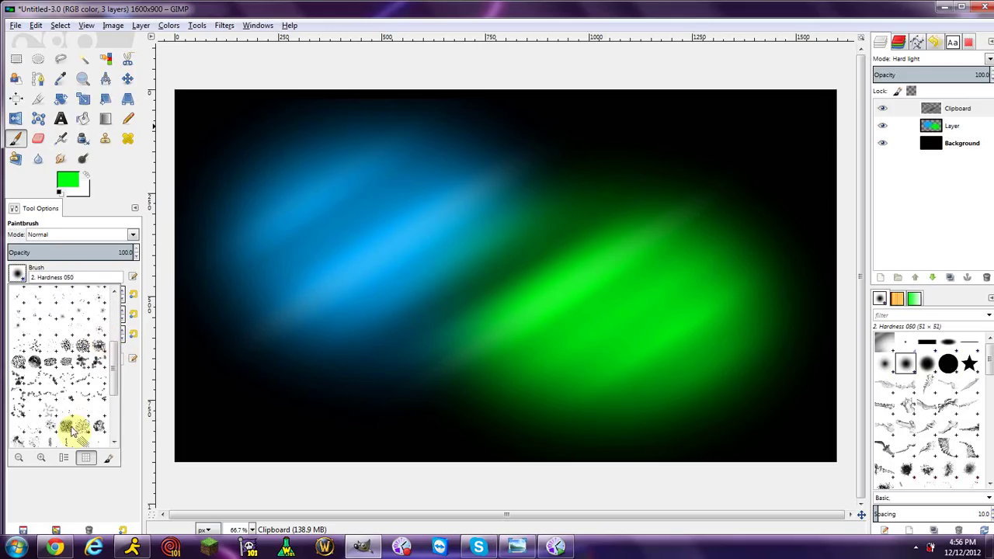
{"action": "left_click", "coordinate": [63, 460]}
{"action": "scroll", "coordinate": [81, 376], "scroll_direction": "down", "scroll_amount": 8}
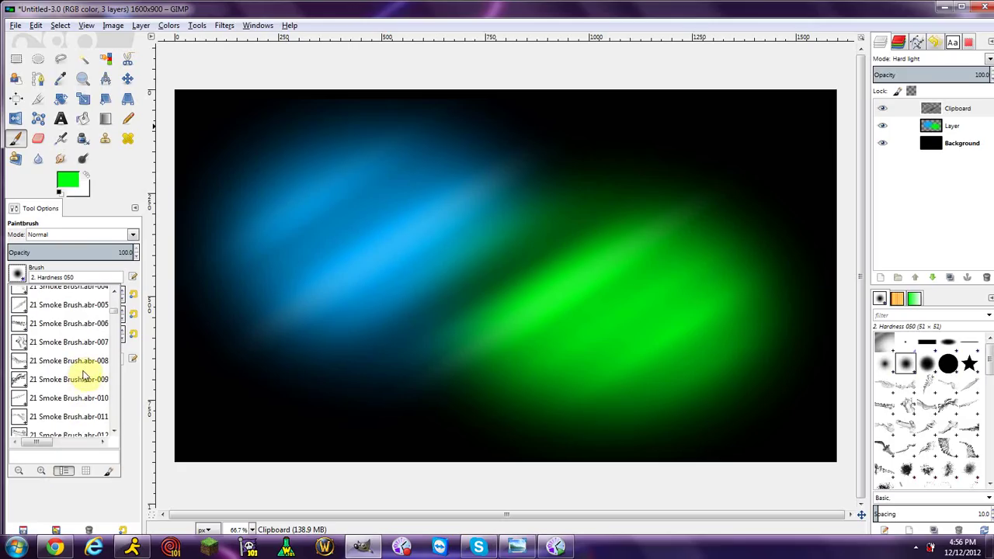
{"action": "scroll", "coordinate": [85, 372], "scroll_direction": "down", "scroll_amount": 8}
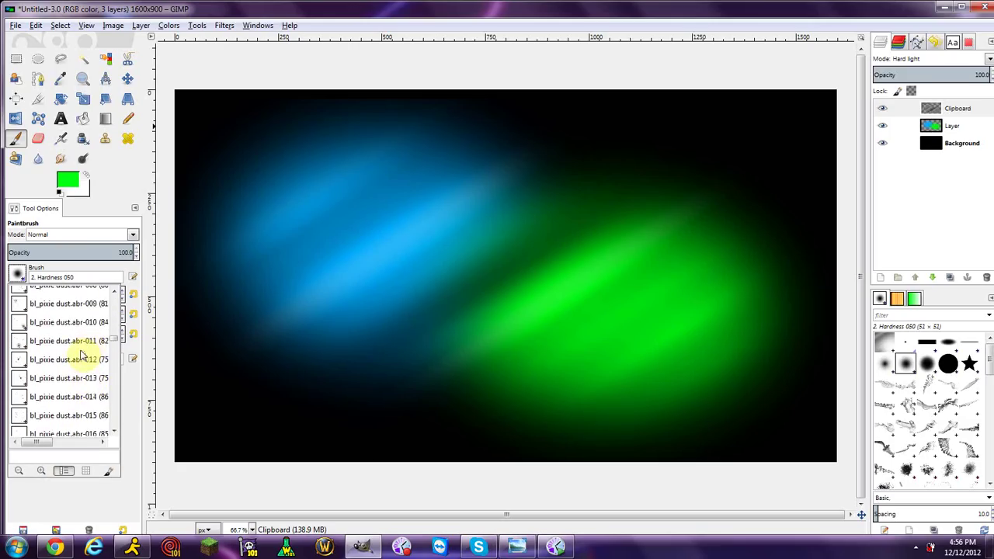
{"action": "scroll", "coordinate": [85, 367], "scroll_direction": "down", "scroll_amount": 8}
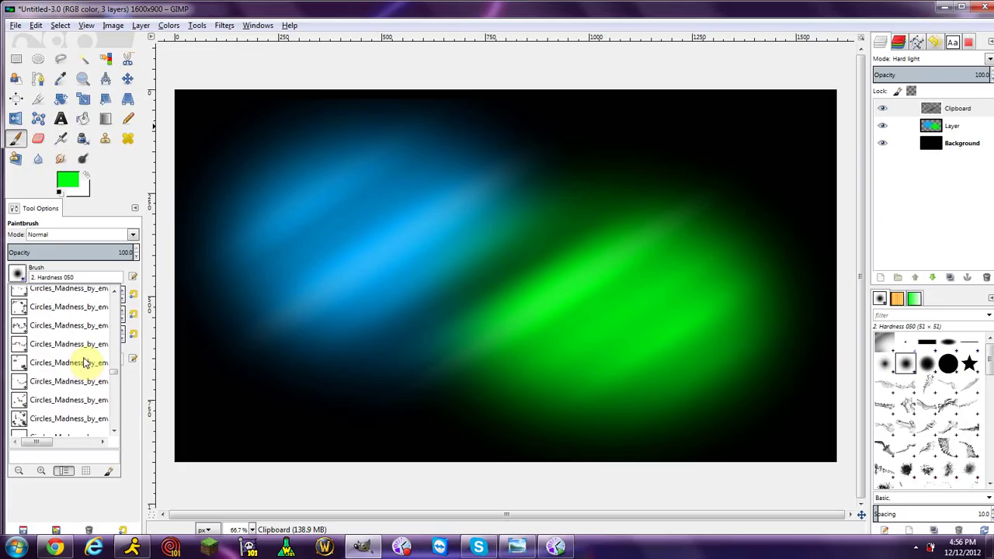
{"action": "left_click", "coordinate": [66, 400]}
Set the foreground color to white.
{"action": "left_click", "coordinate": [67, 180]}
{"action": "left_click", "coordinate": [439, 224]}
{"action": "left_click", "coordinate": [418, 271]}
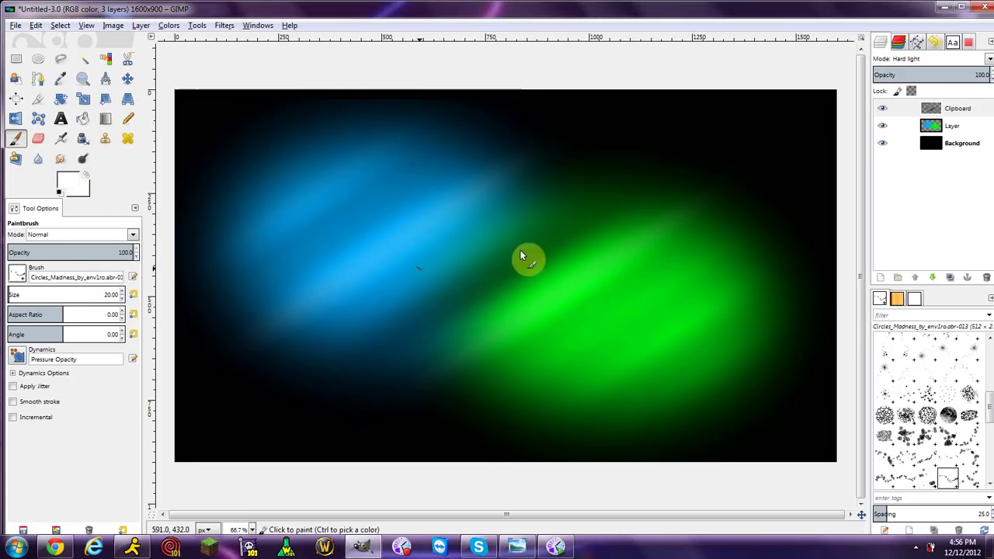
Add a transparent 1600 × 900 px layer above the Clipboard stripes and set the paintbrush size to 445.
{"action": "left_click", "coordinate": [882, 279]}
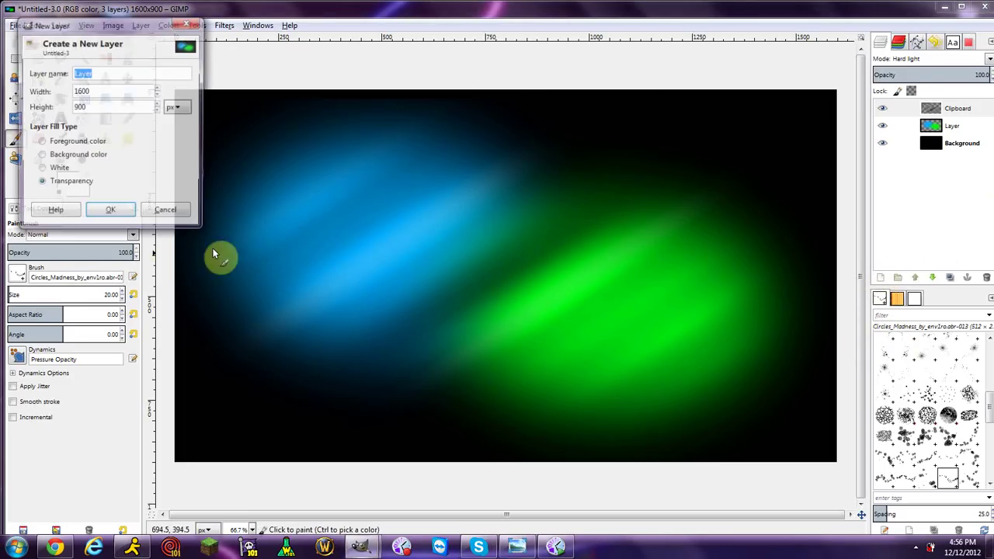
{"action": "left_click", "coordinate": [111, 213]}
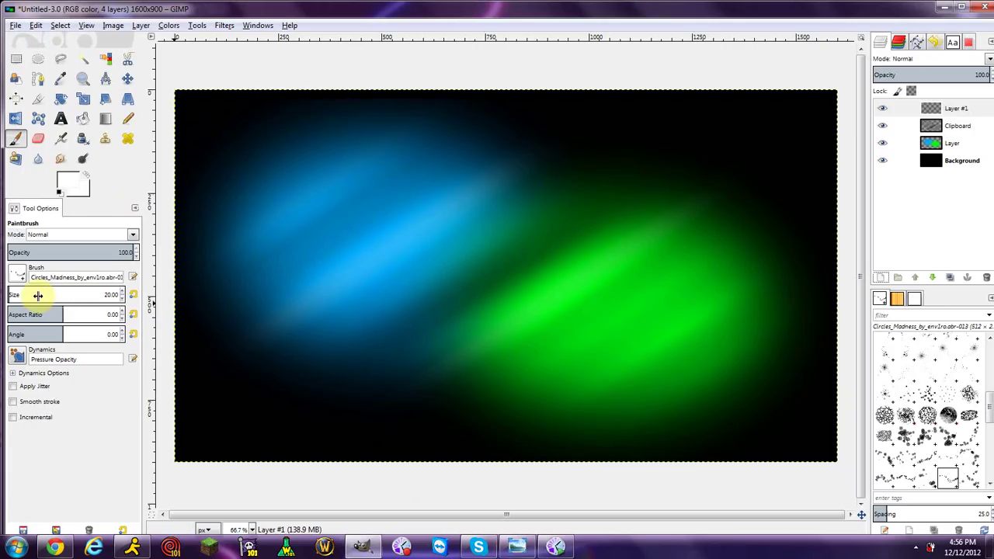
{"action": "left_click_drag", "start_coordinate": [31, 295], "coordinate": [55, 295]}
Stamp a white circle trail near each of the four corners of the canvas on the new layer.
{"action": "mouse_move", "coordinate": [256, 355]}
{"action": "left_mouse_down"}
{"action": "mouse_move", "coordinate": [327, 422]}
{"action": "mouse_move", "coordinate": [316, 416]}
{"action": "left_mouse_up"}
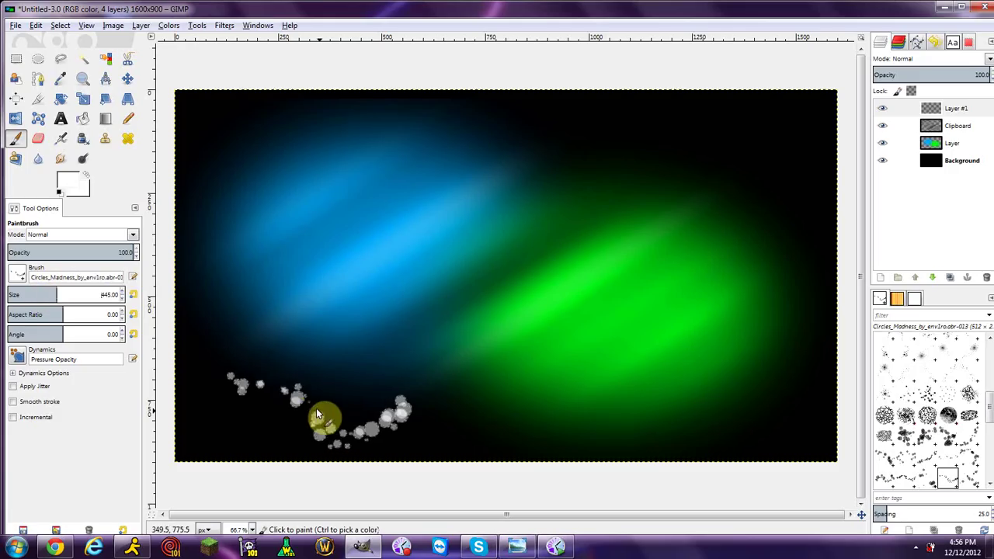
{"action": "left_click", "coordinate": [736, 173]}
{"action": "left_click", "coordinate": [777, 443]}
{"action": "left_click", "coordinate": [284, 152]}
Lower the circle layer's opacity to 47.6 and stamp one more circle trail beside the one in the canvas's upper-left corner.
{"action": "mouse_move", "coordinate": [971, 75]}
{"action": "left_mouse_down"}
{"action": "mouse_move", "coordinate": [932, 74]}
{"action": "mouse_move", "coordinate": [954, 75]}
{"action": "left_mouse_up"}
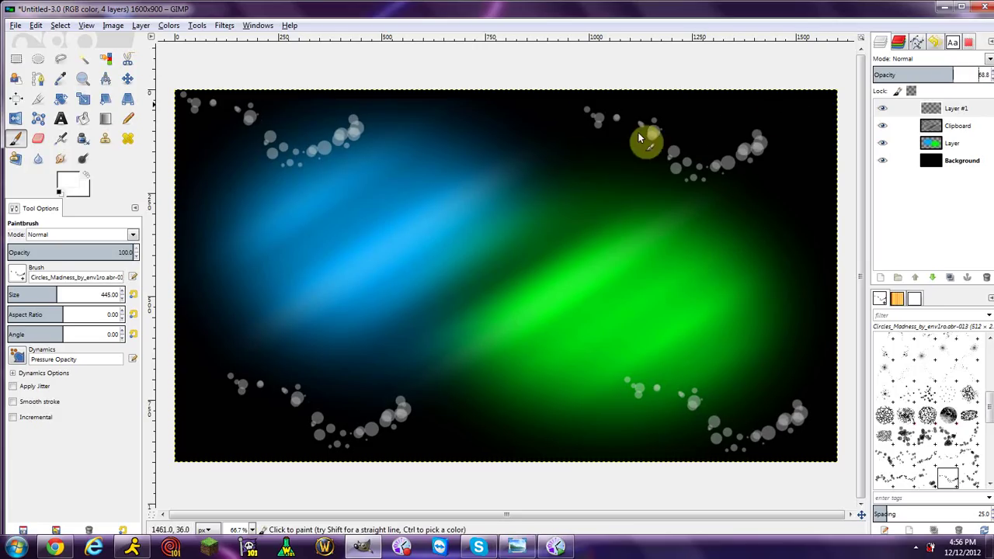
{"action": "left_click_drag", "start_coordinate": [894, 74], "coordinate": [927, 76]}
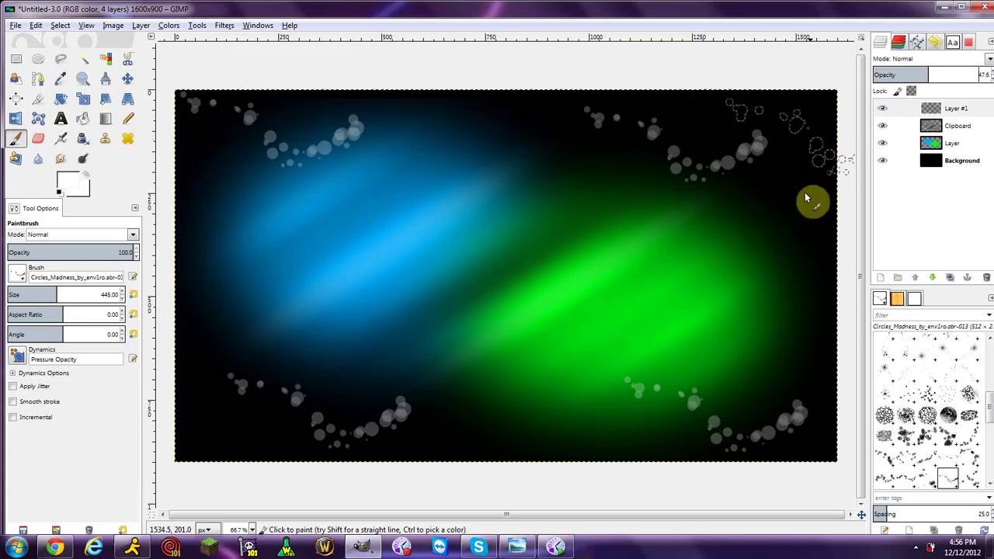
{"action": "left_click", "coordinate": [436, 169]}
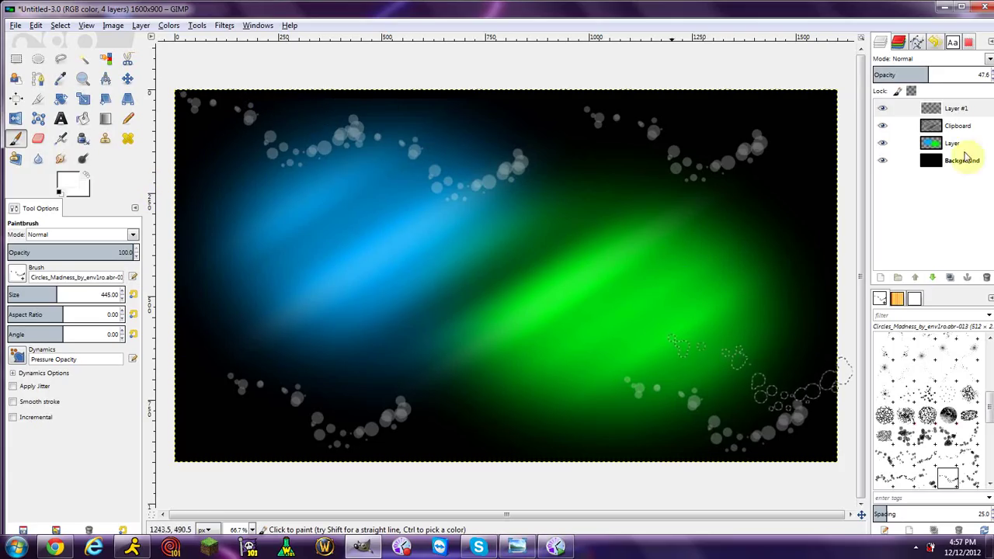
Hide the circle-trail layer to view the glow background without it.
{"action": "left_click", "coordinate": [883, 109]}
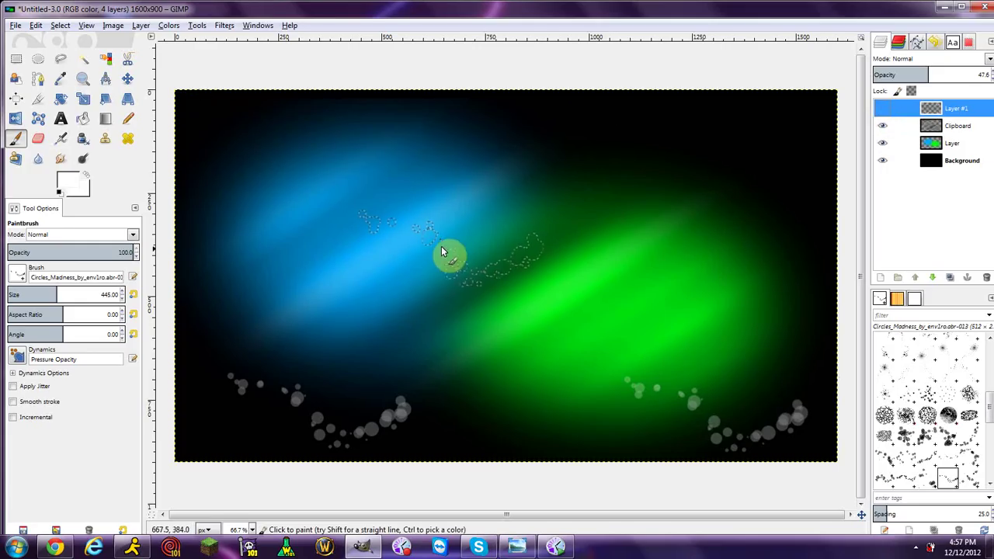